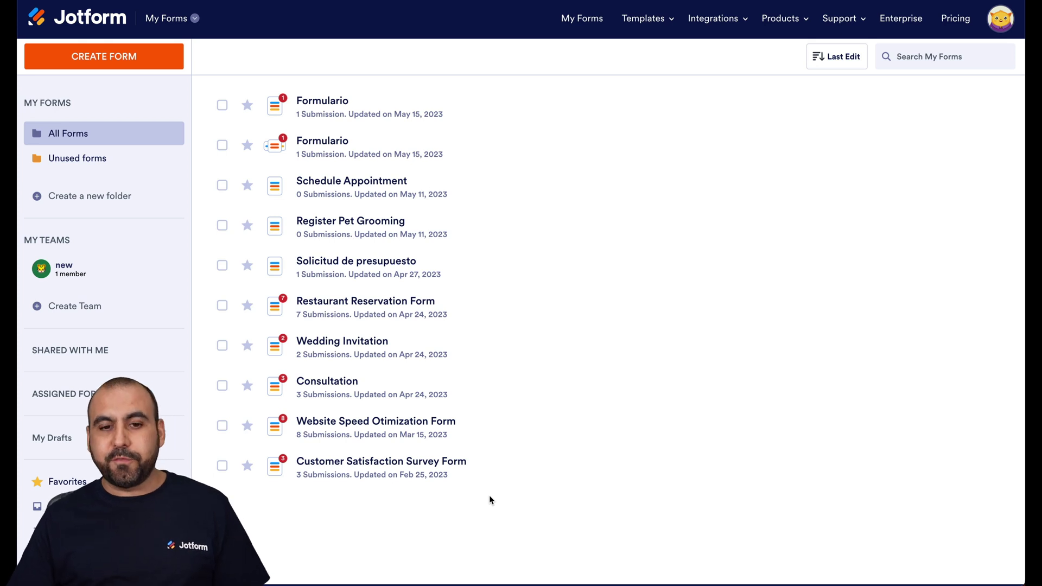
Create a blank Classic Form from scratch and drag in a Full Name field.
{"action": "left_click", "coordinate": [133, 63]}
{"action": "left_click", "coordinate": [358, 190]}
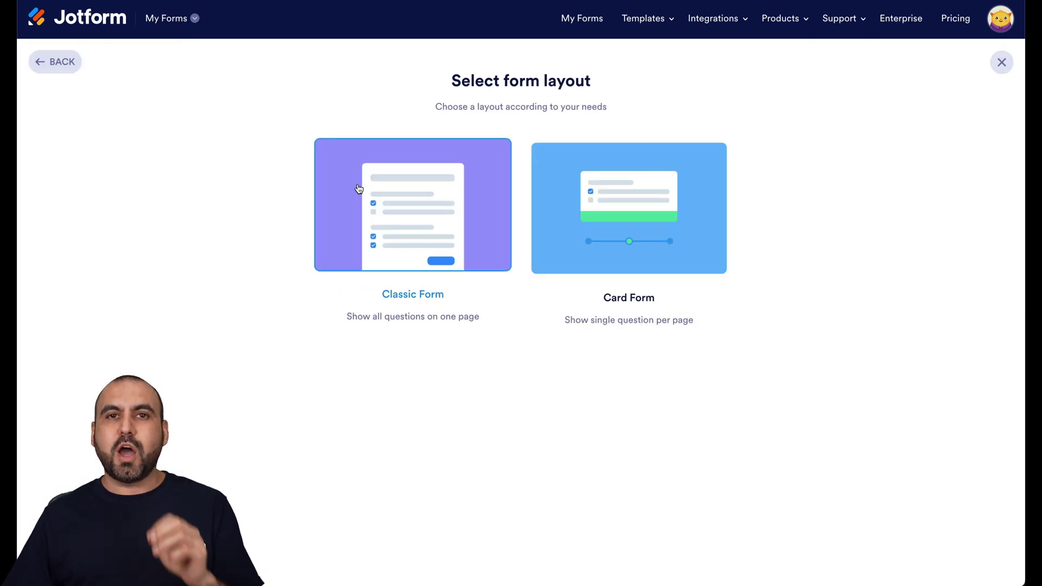
{"action": "left_click", "coordinate": [387, 192]}
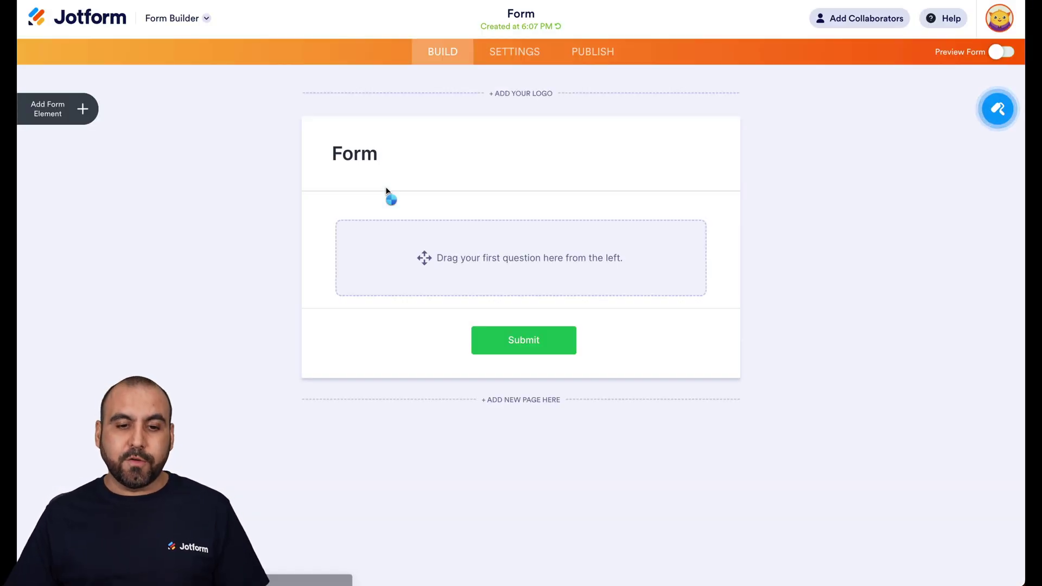
{"action": "left_click", "coordinate": [76, 118]}
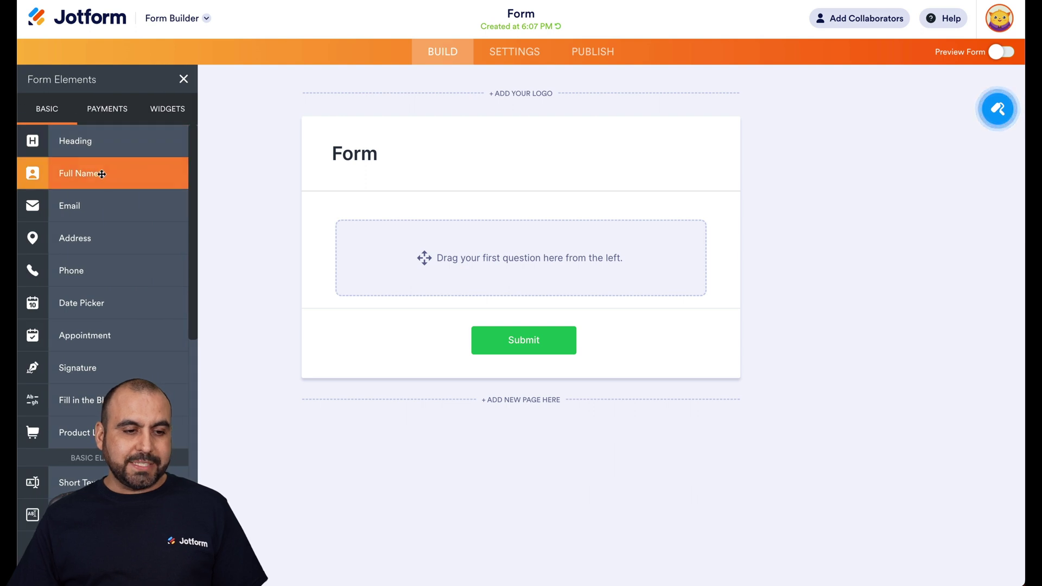
{"action": "left_click_drag", "start_coordinate": [82, 173], "coordinate": [496, 242]}
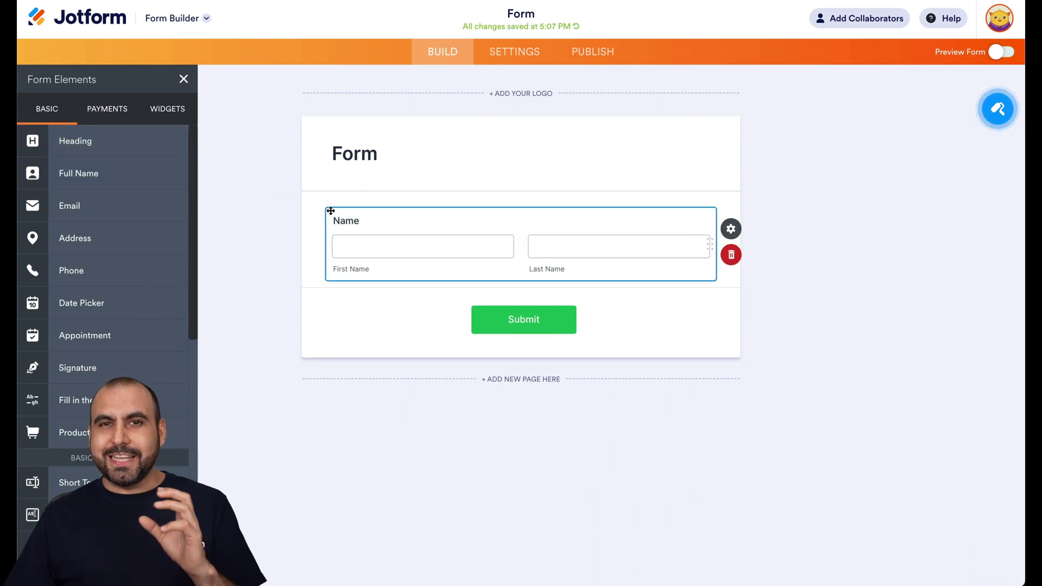
Add the Uploadcare widget from Settings > Integrations (searched 'upload'), then switch to the Uploadcare tab.
{"action": "left_click", "coordinate": [502, 63]}
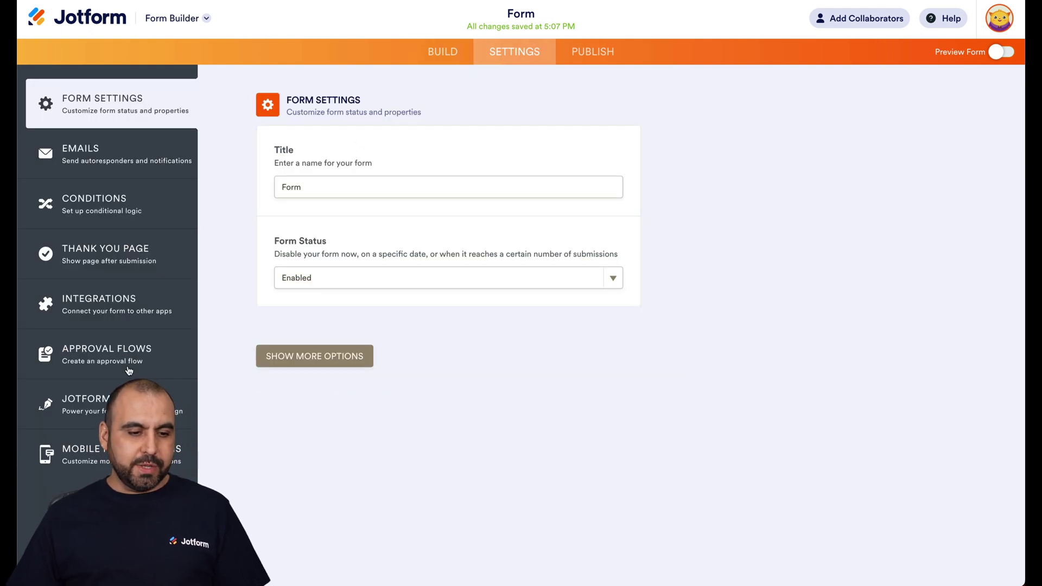
{"action": "left_click", "coordinate": [109, 305]}
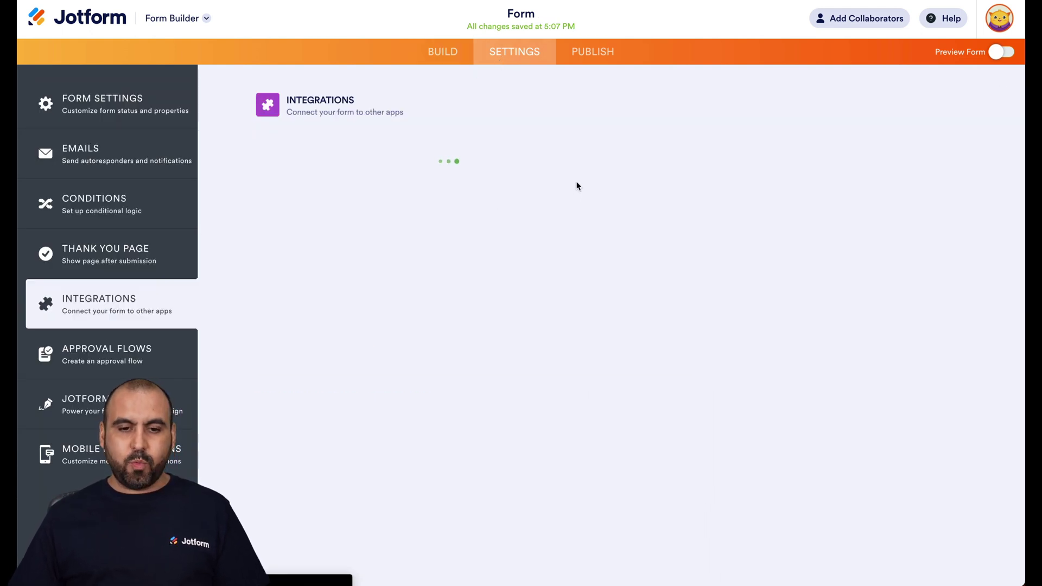
{"action": "type", "text": "upload"}
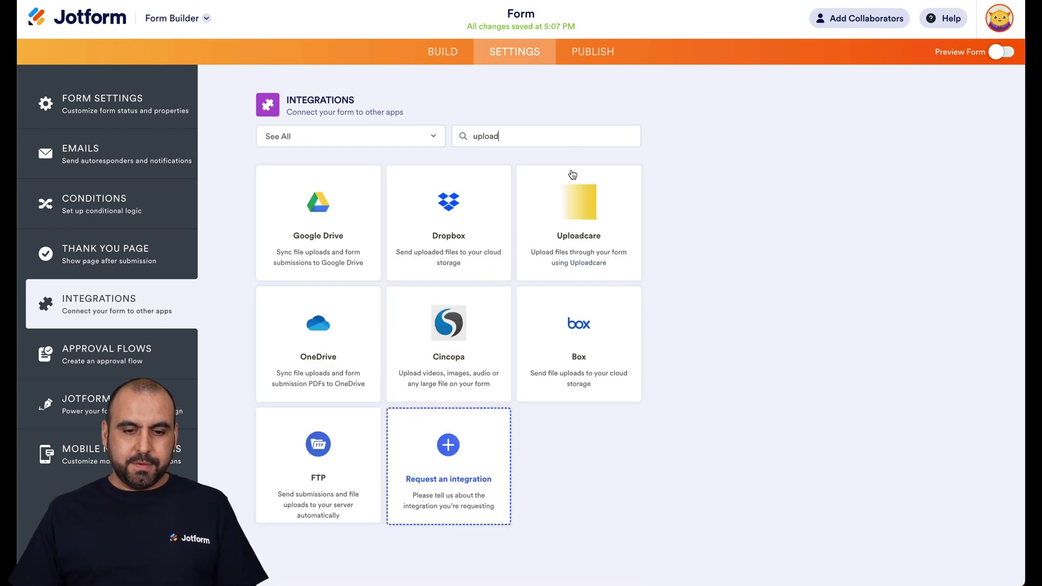
{"action": "left_click", "coordinate": [589, 228]}
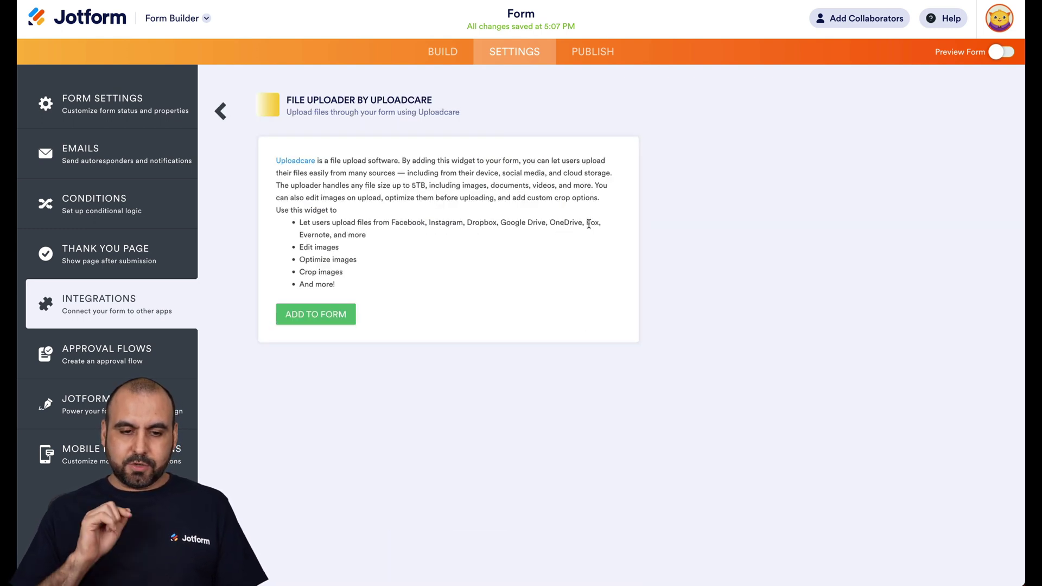
{"action": "left_click", "coordinate": [341, 317]}
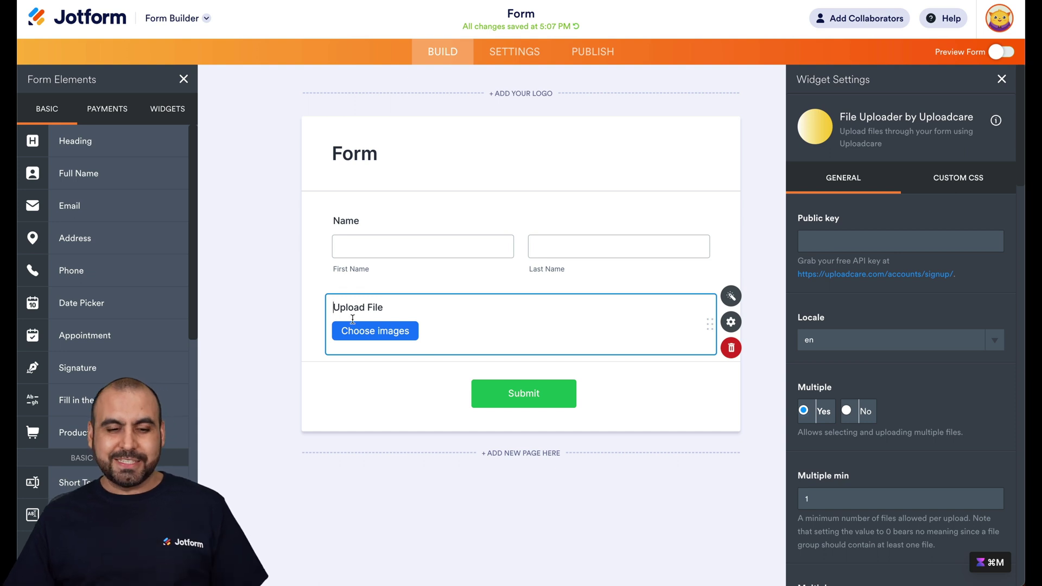
{"action": "left_click_drag", "start_coordinate": [801, 221], "coordinate": [841, 221]}
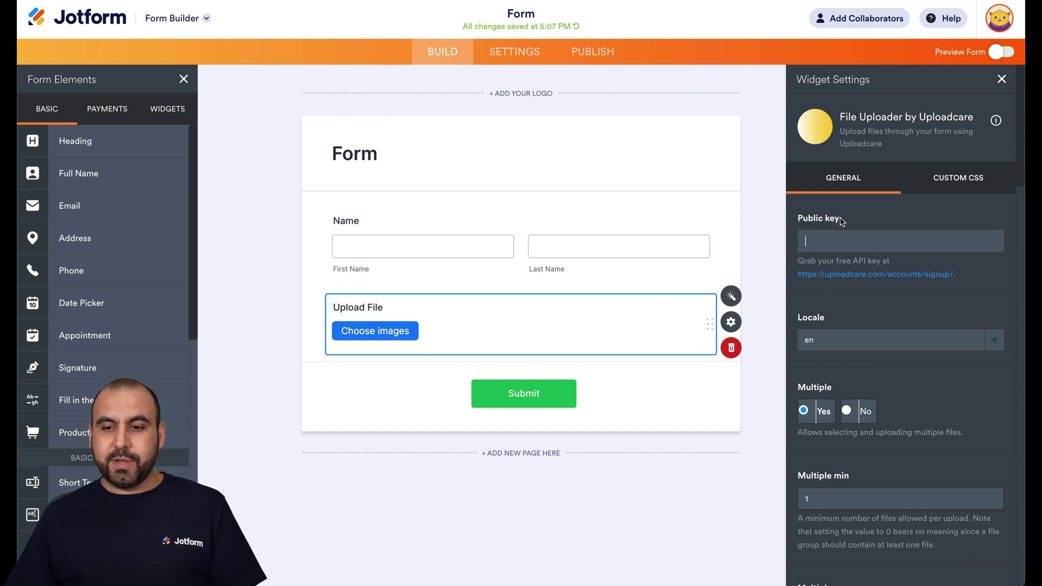
{"action": "key", "text": "ctrl+Tab"}
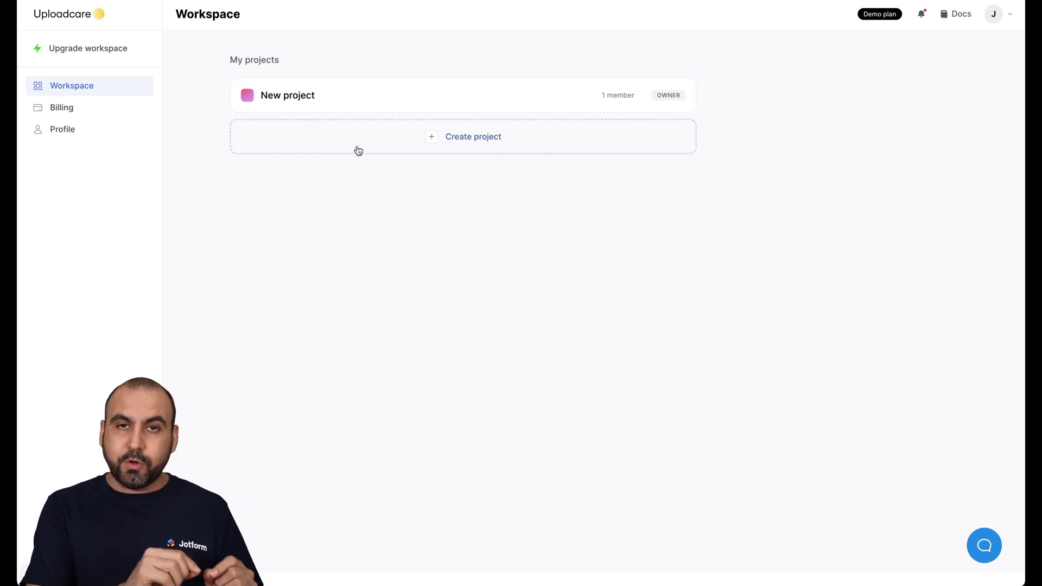
Open the New project card in the Uploadcare Workspace.
{"action": "left_click", "coordinate": [318, 100]}
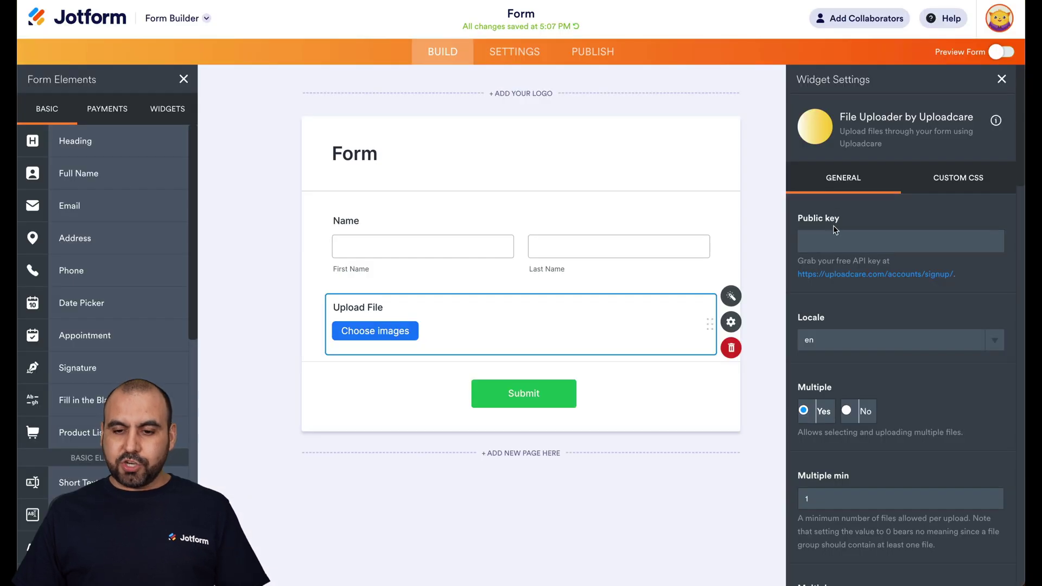
Paste the Uploadcare public key into the widget and keep the locale as 'en'.
{"action": "type", "text": "0dcb55c76a24ed64f065"}
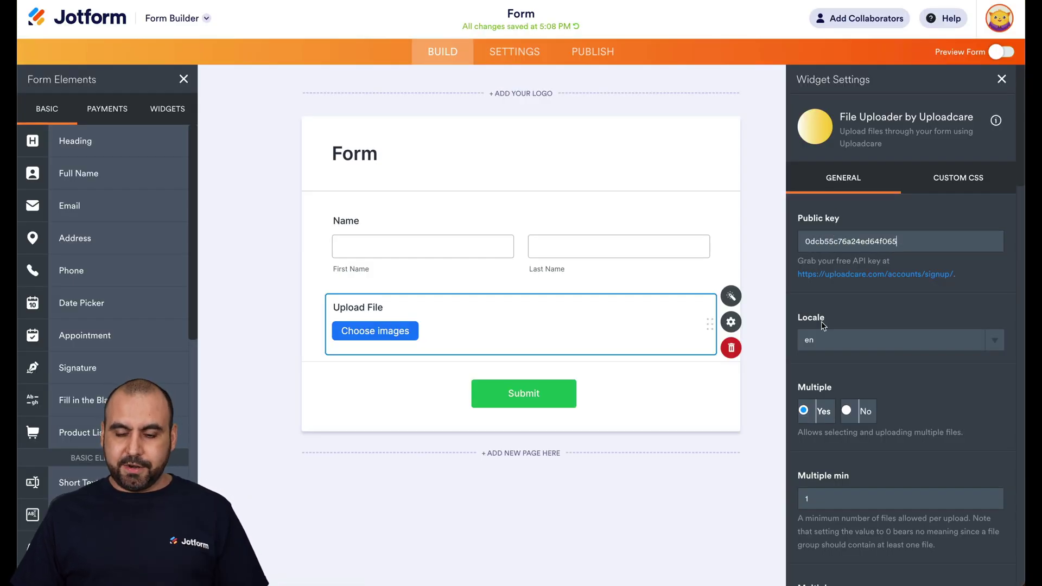
{"action": "scroll", "coordinate": [821, 321], "scroll_direction": "down", "scroll_amount": 2}
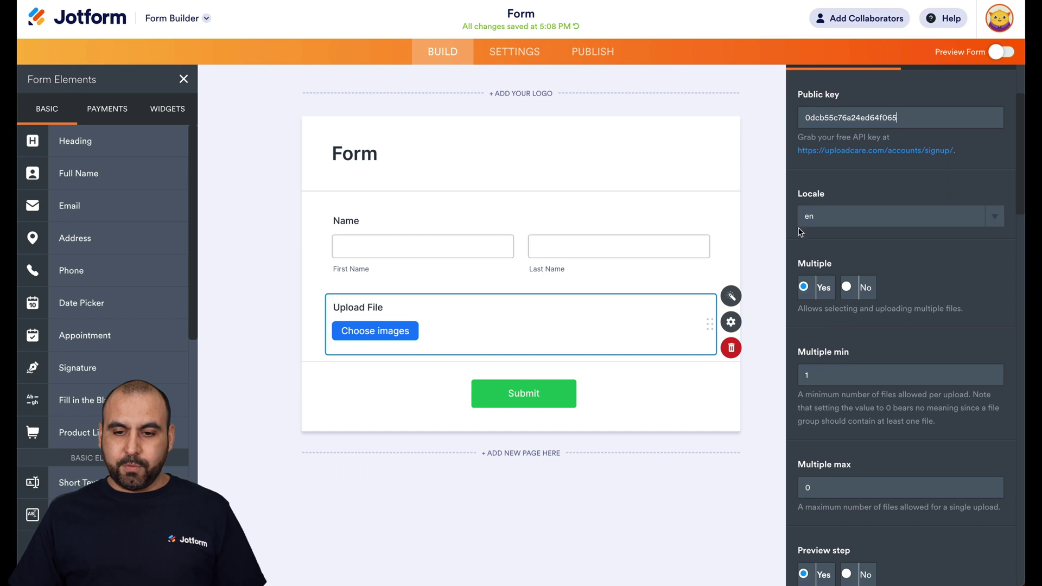
{"action": "left_click", "coordinate": [992, 219]}
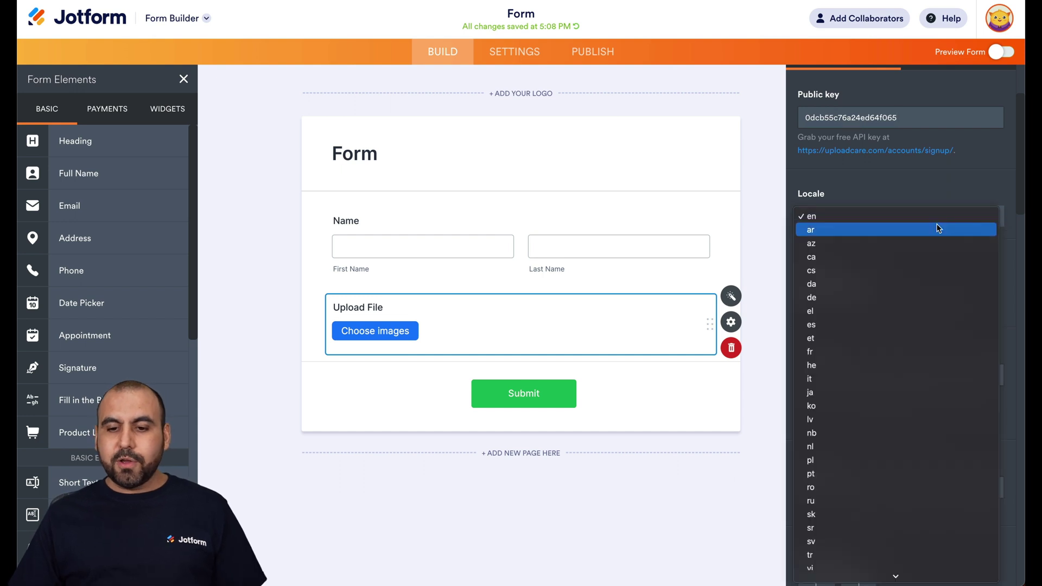
{"action": "left_click", "coordinate": [843, 217]}
{"action": "scroll", "coordinate": [855, 269], "scroll_direction": "down", "scroll_amount": 2}
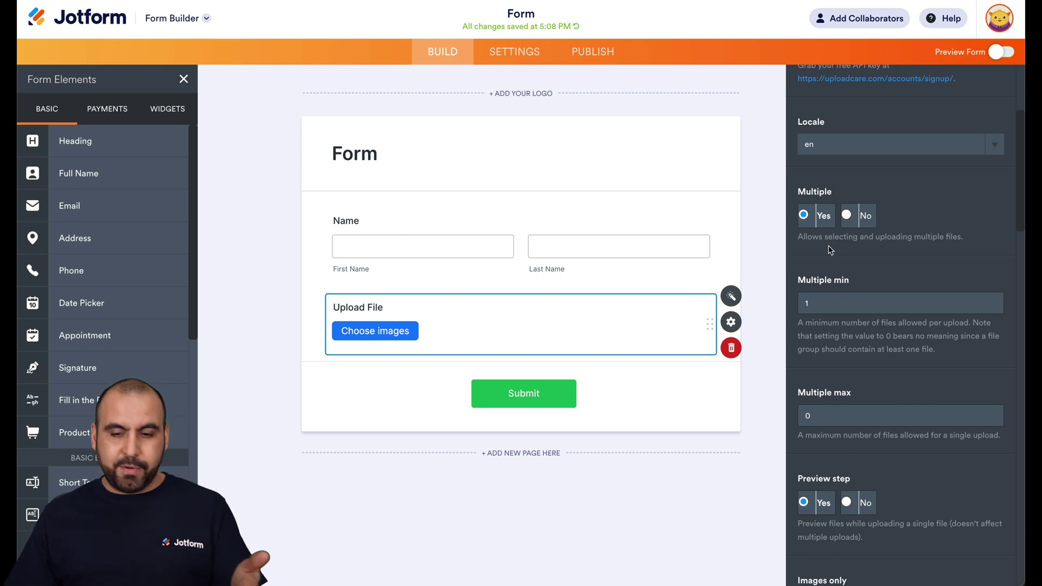
{"action": "scroll", "coordinate": [829, 249], "scroll_direction": "down", "scroll_amount": 3}
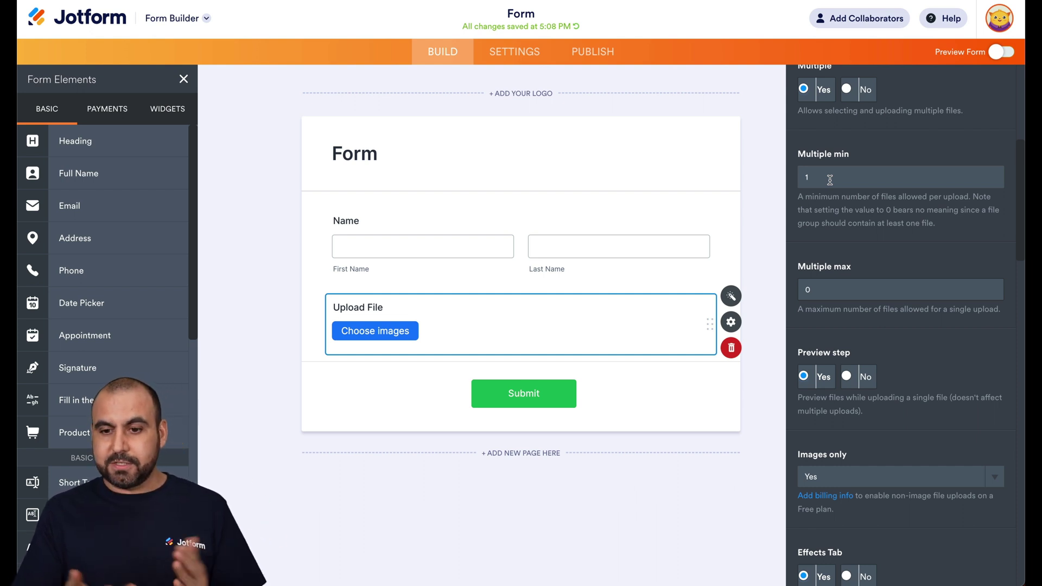
Review the minimum (1) and maximum (0) file count values.
{"action": "left_click_drag", "start_coordinate": [819, 179], "coordinate": [796, 181]}
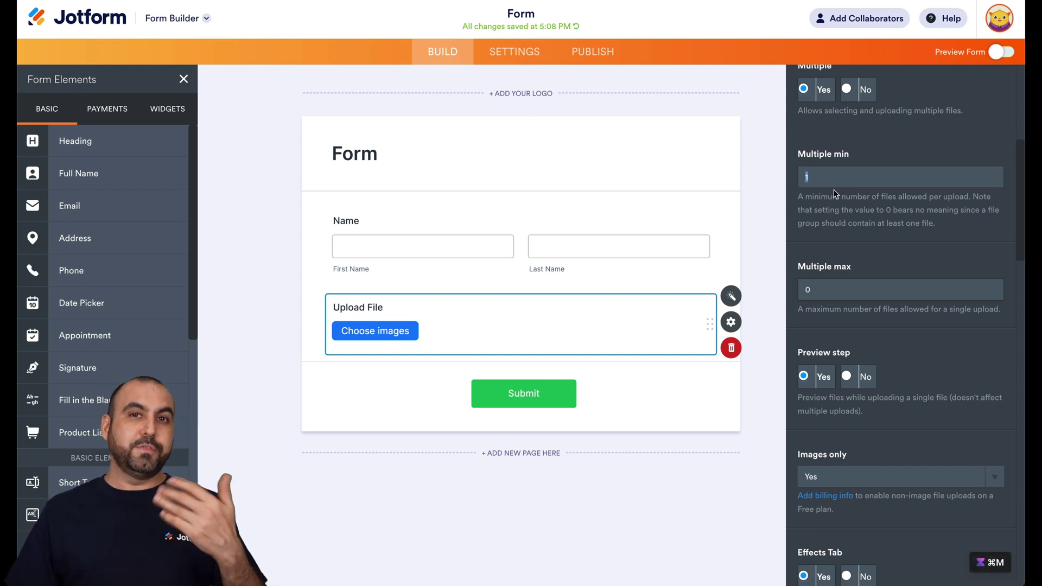
{"action": "scroll", "coordinate": [834, 194], "scroll_direction": "down", "scroll_amount": 3}
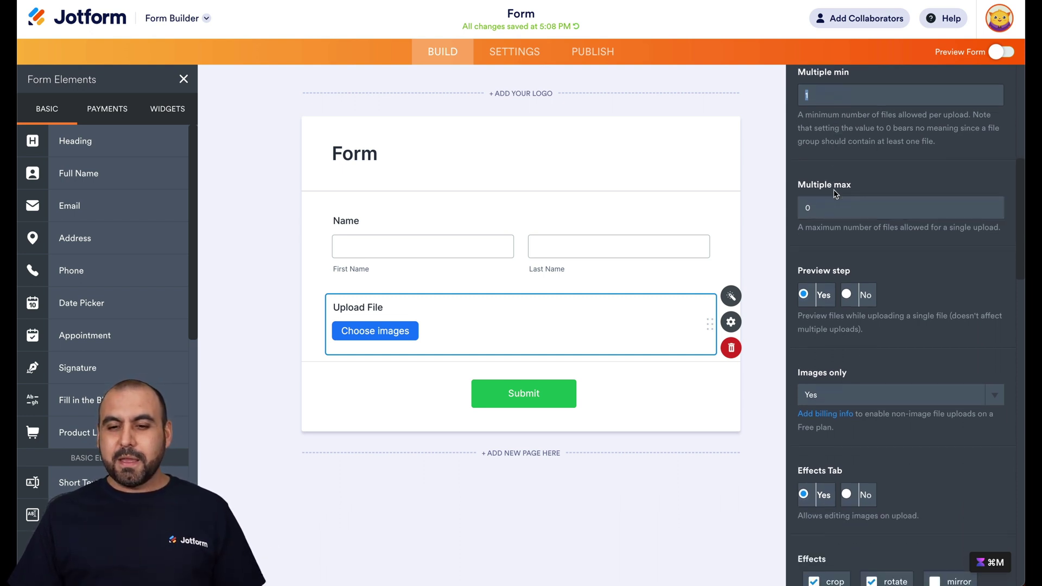
{"action": "left_click", "coordinate": [830, 204]}
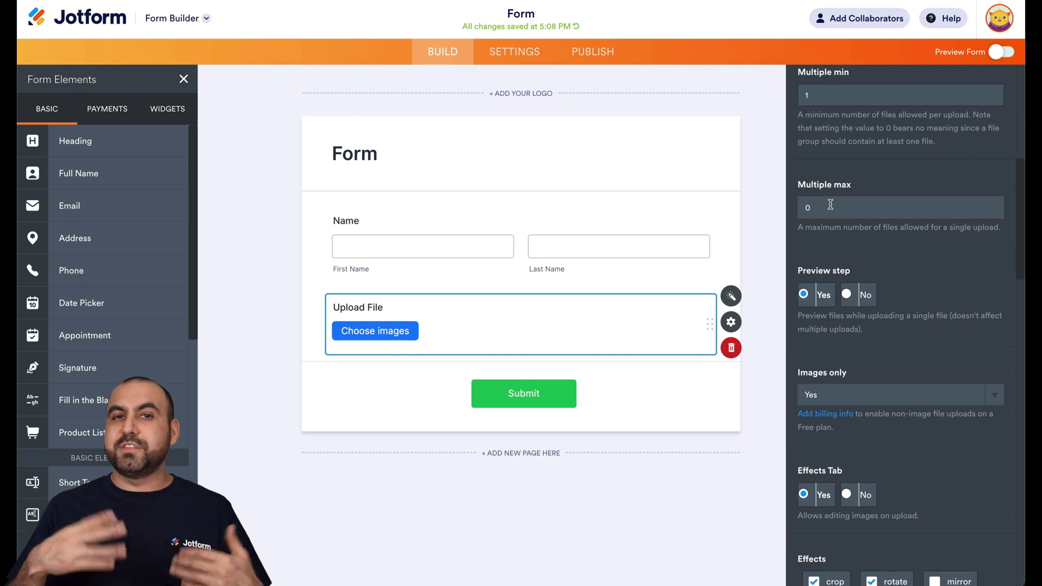
{"action": "scroll", "coordinate": [808, 173], "scroll_direction": "down", "scroll_amount": 3}
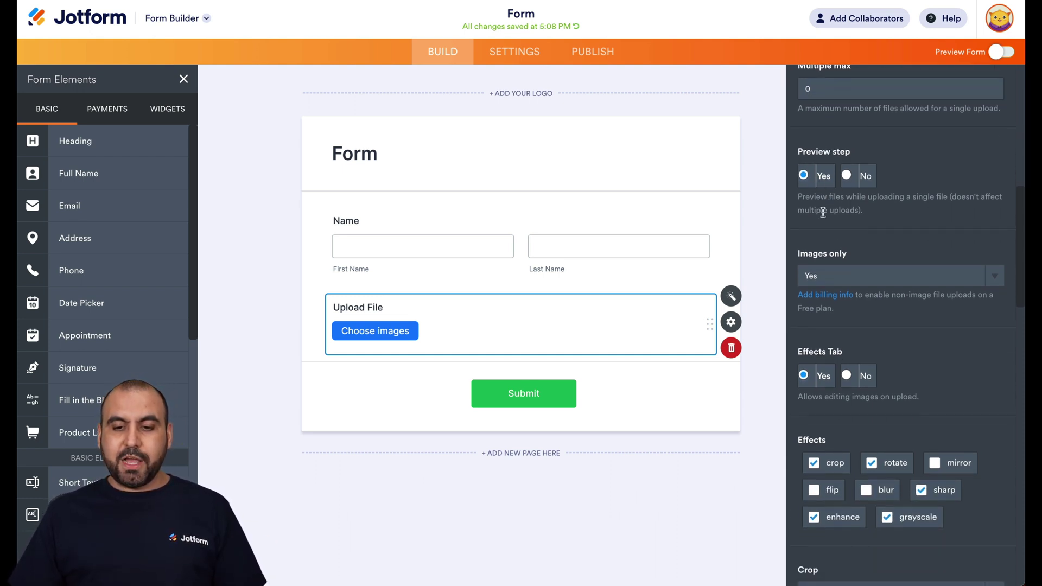
{"action": "scroll", "coordinate": [819, 179], "scroll_direction": "down", "scroll_amount": 2}
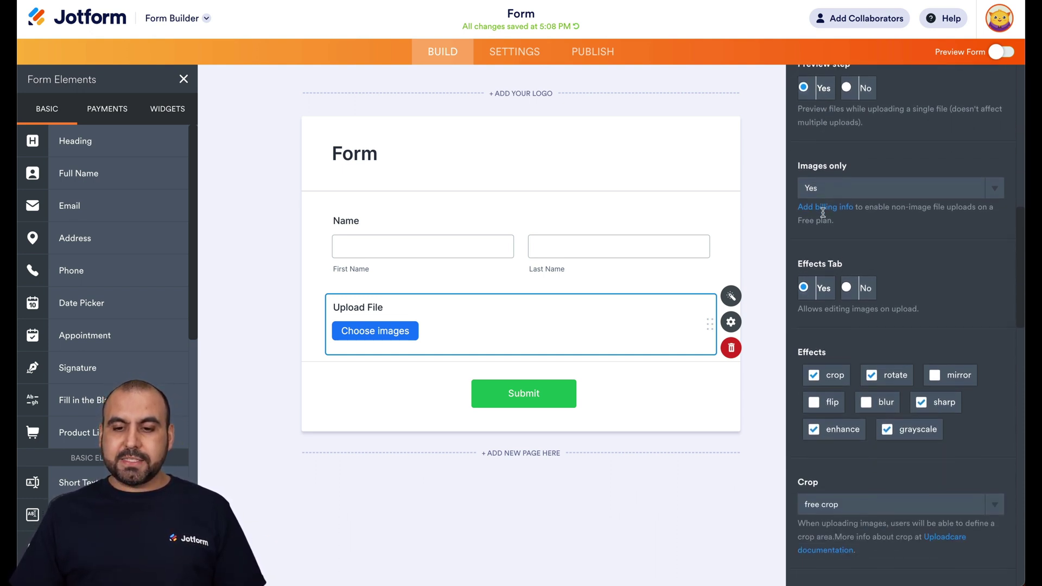
Keep Images only set to Yes and tick the flip effect.
{"action": "left_click", "coordinate": [912, 180]}
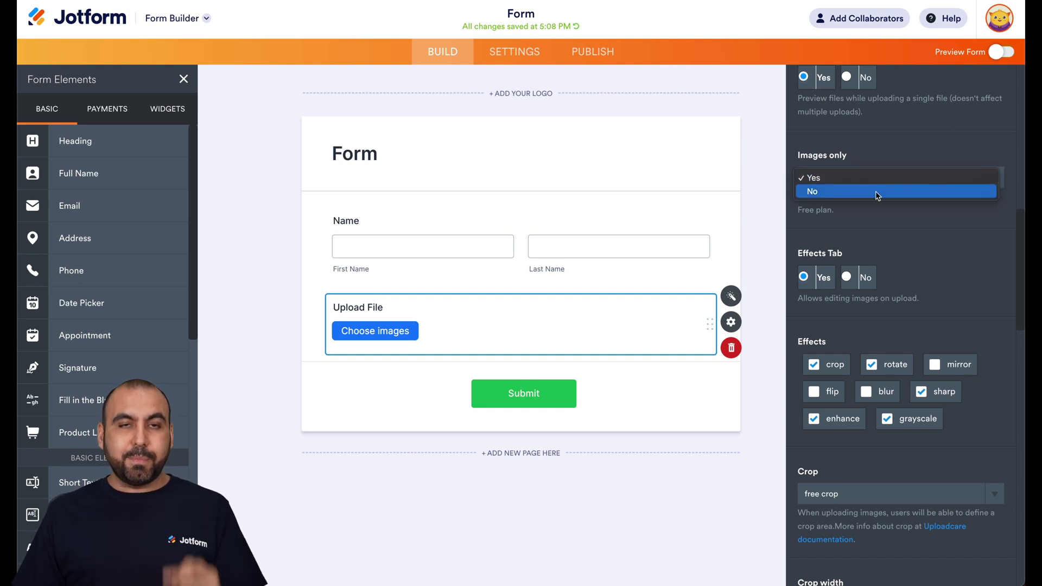
{"action": "left_click", "coordinate": [885, 215]}
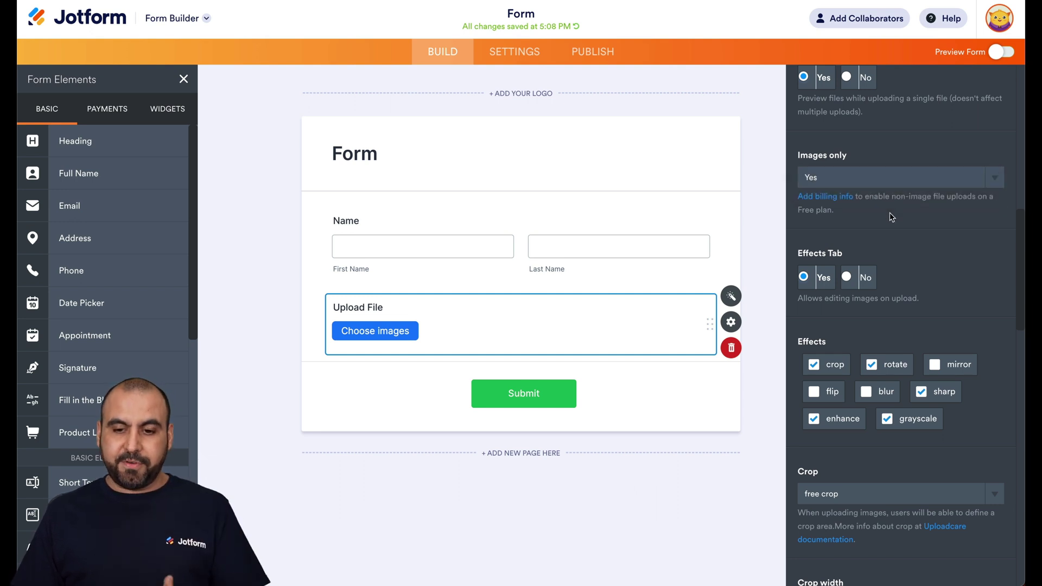
{"action": "scroll", "coordinate": [889, 215], "scroll_direction": "down", "scroll_amount": 3}
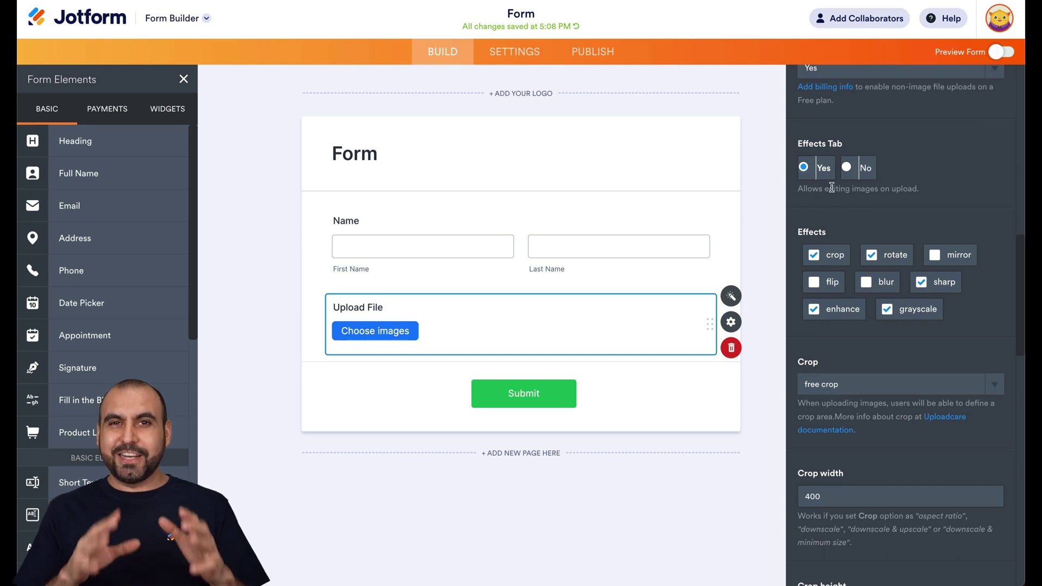
{"action": "scroll", "coordinate": [831, 187], "scroll_direction": "down", "scroll_amount": 1}
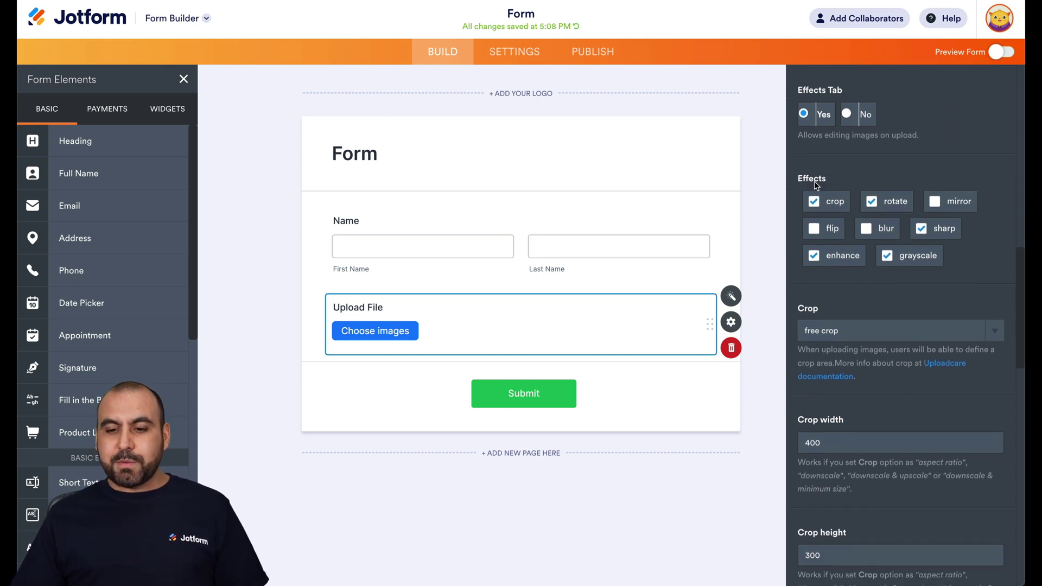
{"action": "left_click", "coordinate": [814, 228]}
Tick the blur effect and keep free crop as the crop mode.
{"action": "left_click", "coordinate": [866, 228]}
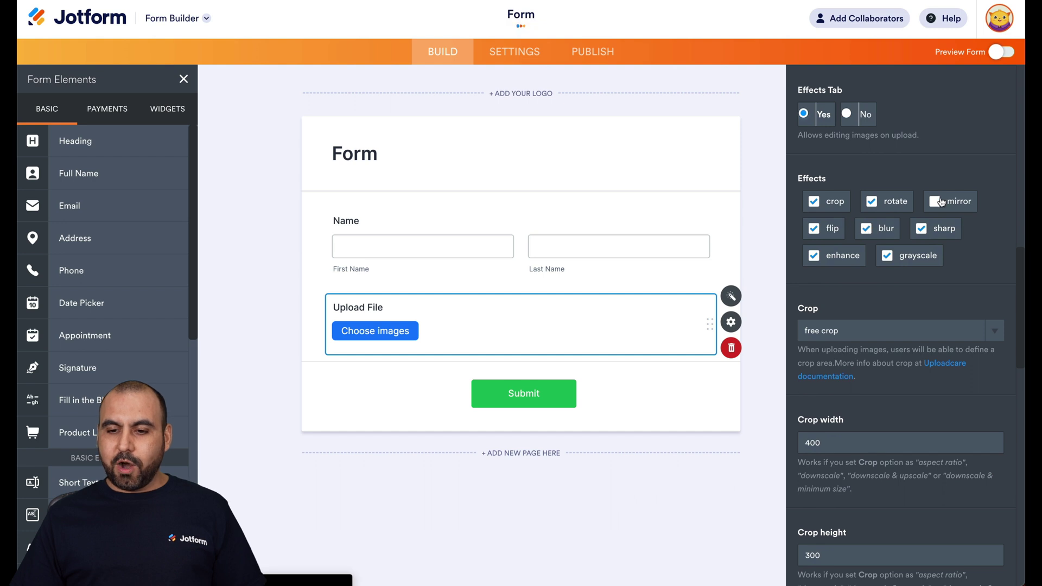
{"action": "scroll", "coordinate": [879, 170], "scroll_direction": "down", "scroll_amount": 3}
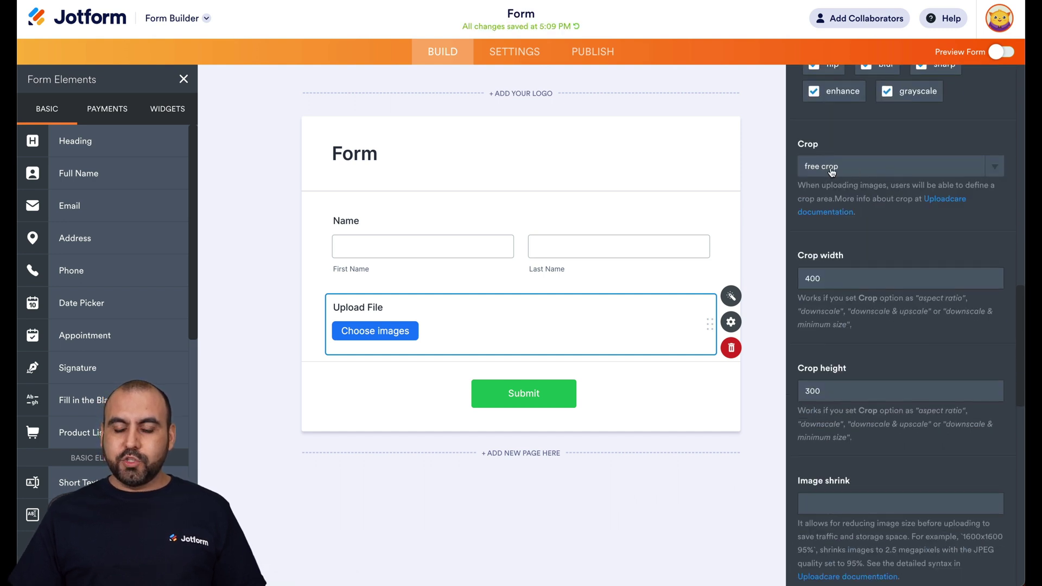
{"action": "left_click", "coordinate": [844, 166]}
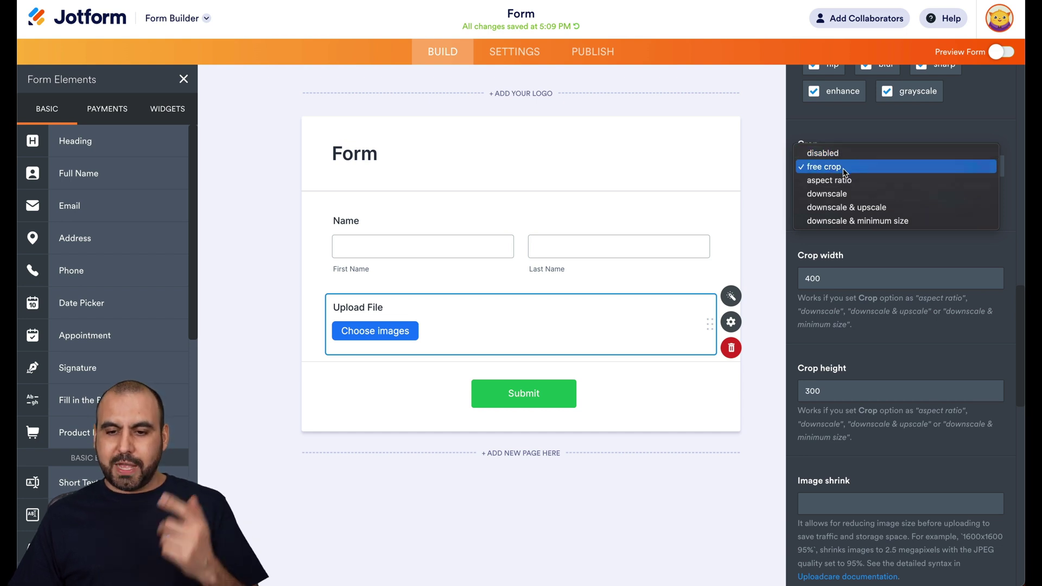
{"action": "left_click", "coordinate": [843, 170]}
Save the Uploadcare widget settings with Update Widget.
{"action": "scroll", "coordinate": [860, 233], "scroll_direction": "down", "scroll_amount": 2}
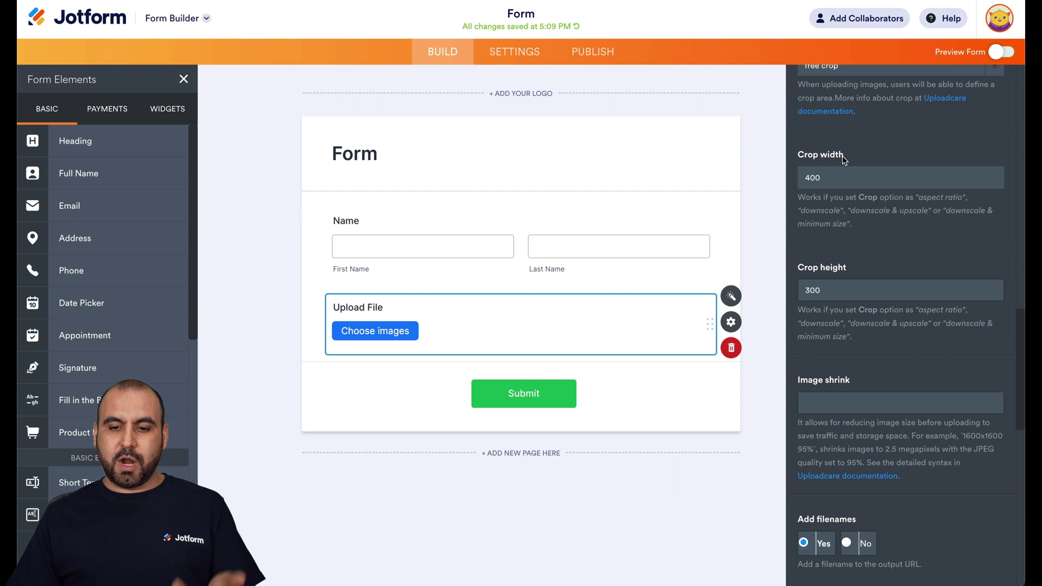
{"action": "scroll", "coordinate": [841, 267], "scroll_direction": "down", "scroll_amount": 3}
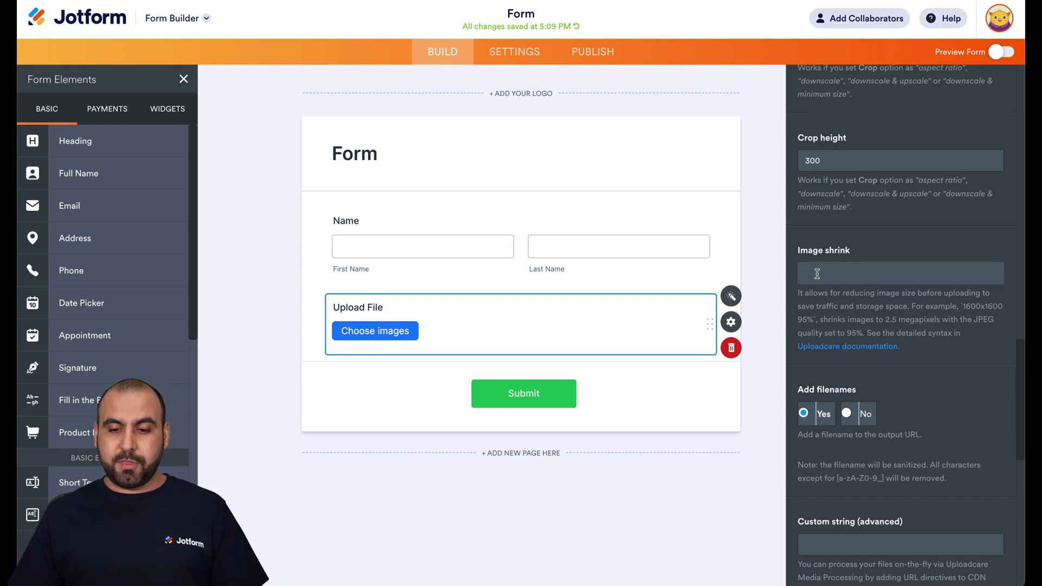
{"action": "scroll", "coordinate": [872, 319], "scroll_direction": "down", "scroll_amount": 3}
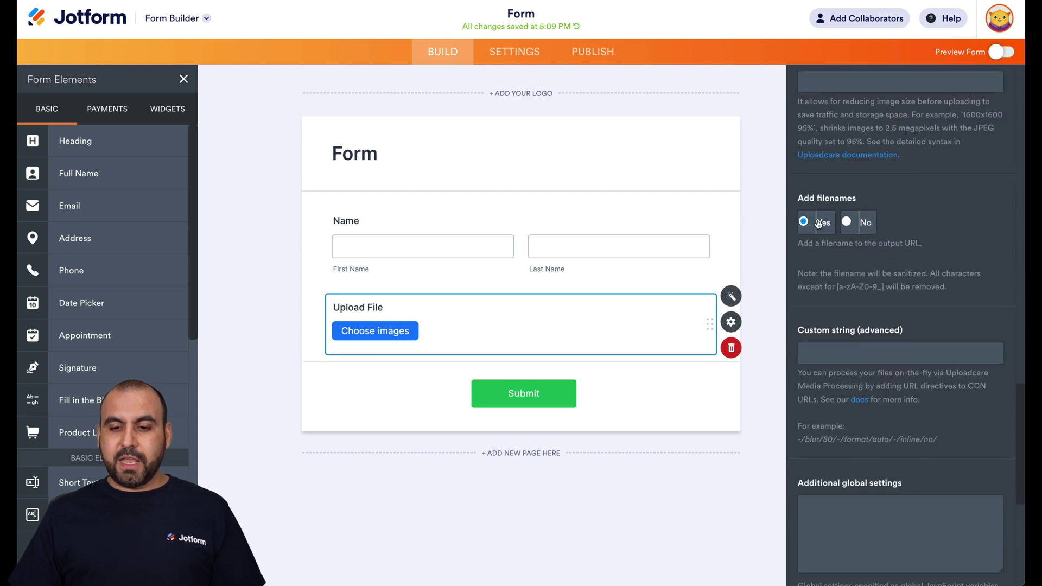
{"action": "scroll", "coordinate": [846, 293], "scroll_direction": "down", "scroll_amount": 2}
{"action": "scroll", "coordinate": [875, 377], "scroll_direction": "down", "scroll_amount": 4}
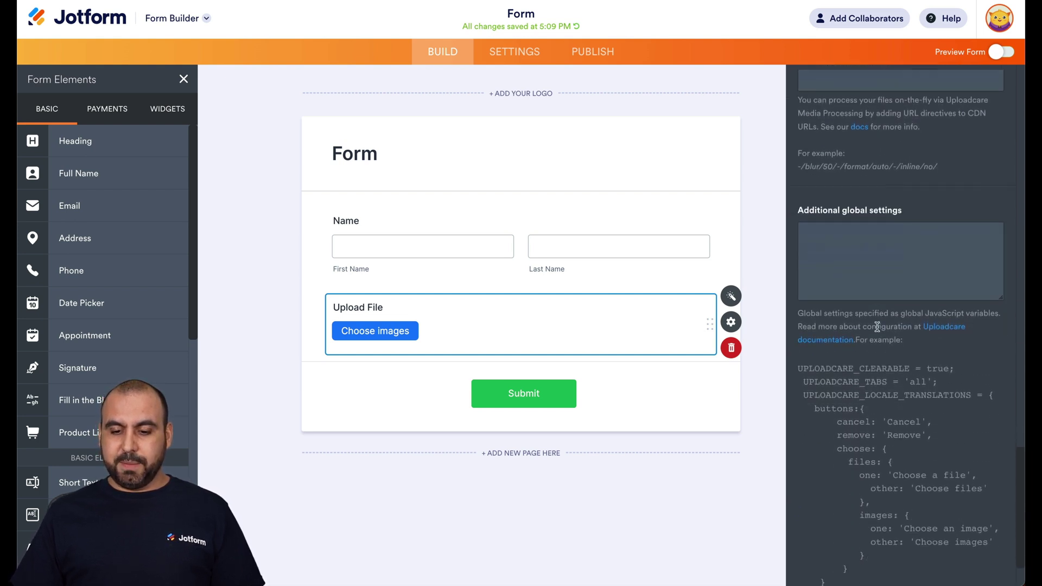
{"action": "left_click", "coordinate": [848, 570]}
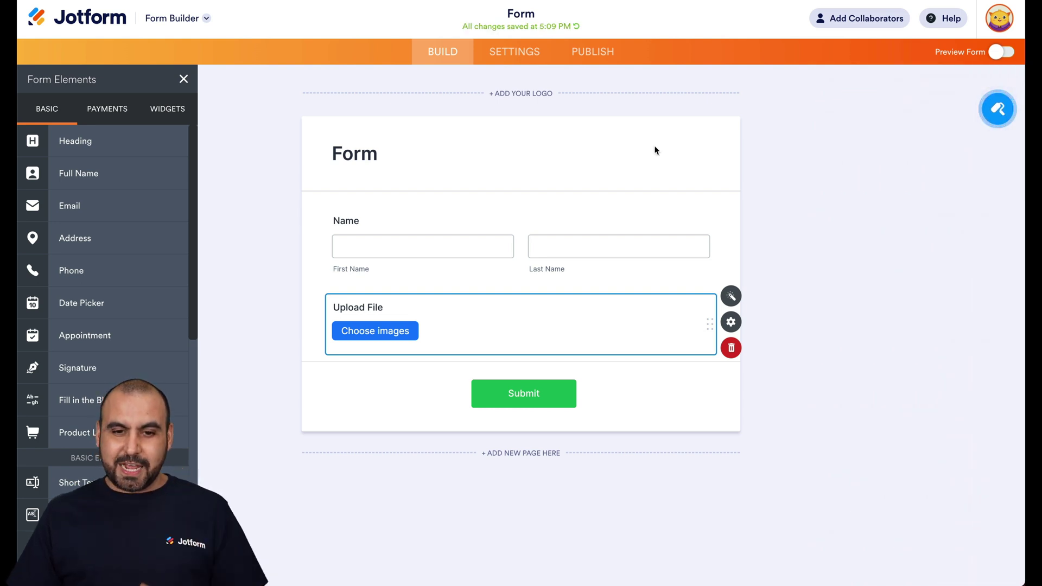
Open the published form live in a new tab and check the Uploadcare project's files.
{"action": "left_click", "coordinate": [585, 64]}
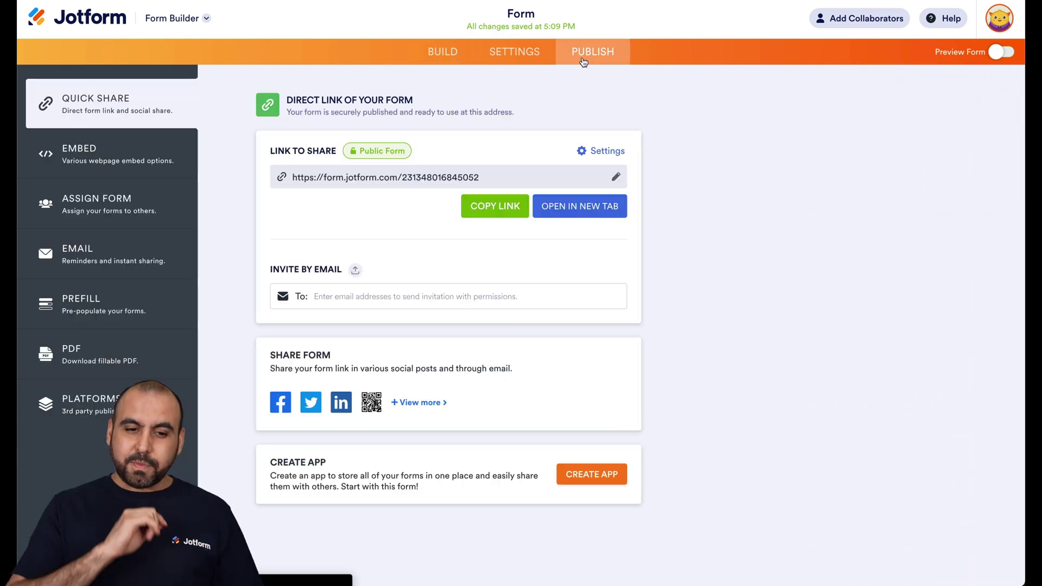
{"action": "left_click", "coordinate": [575, 205]}
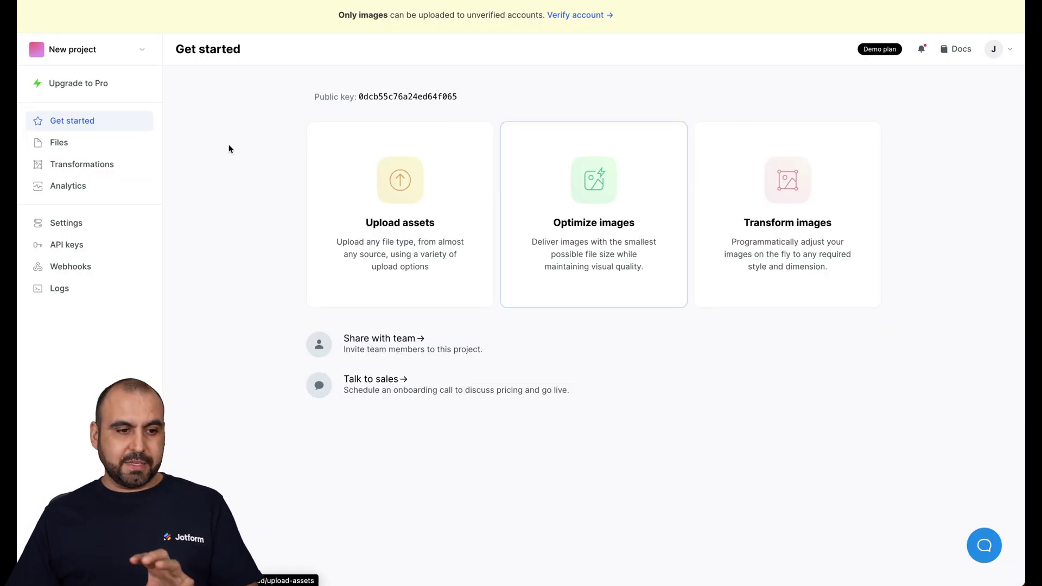
{"action": "left_click", "coordinate": [79, 146]}
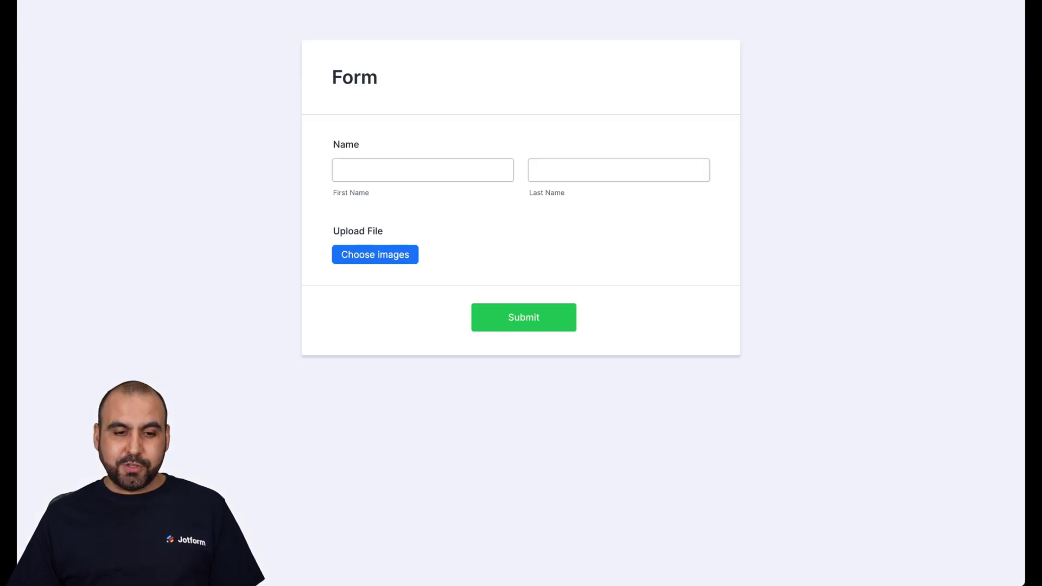
Fill in the submitter's first and last name on the live form.
{"action": "left_click", "coordinate": [435, 161]}
{"action": "type", "text": "jorge"}
{"action": "key", "text": "Tab"}
{"action": "type", "text": "a"}
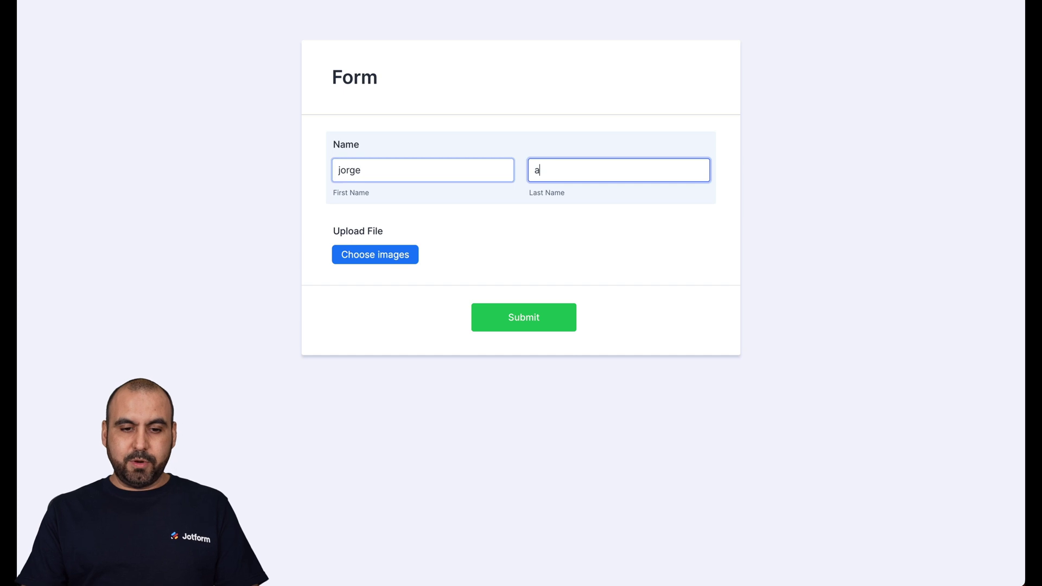
Open Choose images, view all upload sources, then pick a local file from the computer.
{"action": "left_click", "coordinate": [400, 254]}
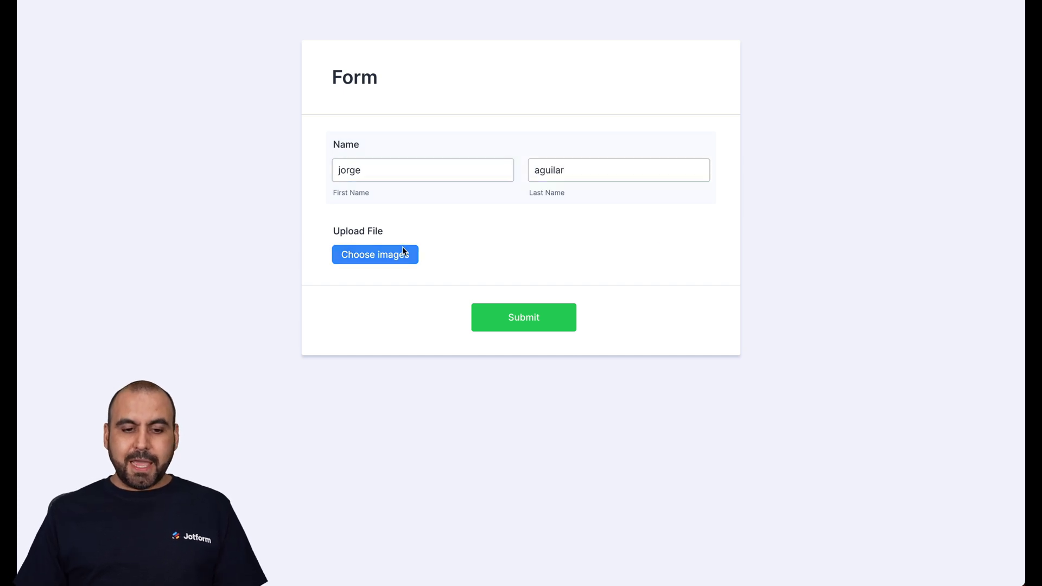
{"action": "scroll", "coordinate": [507, 325], "scroll_direction": "down", "scroll_amount": 2}
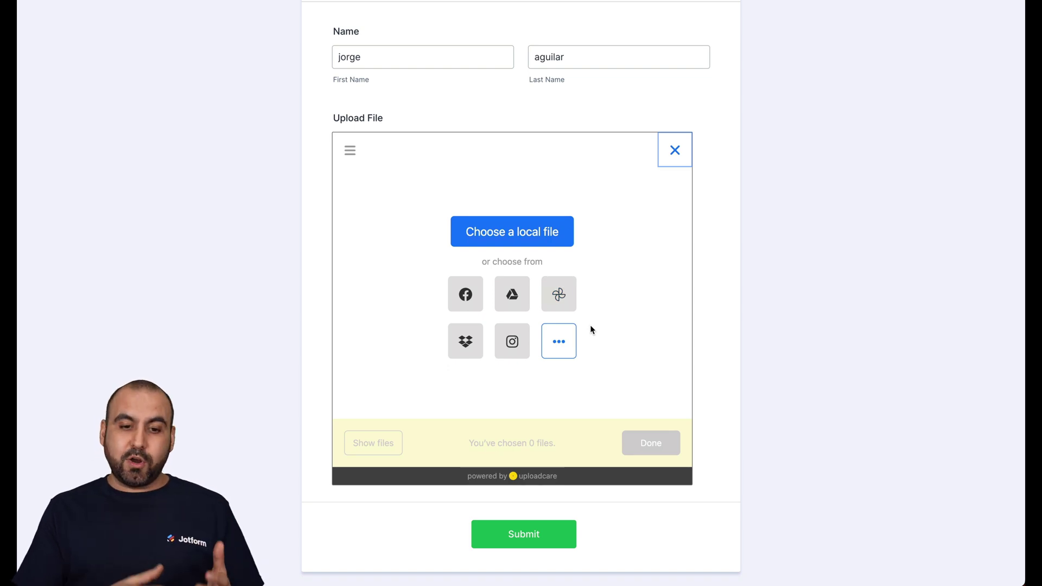
{"action": "left_click", "coordinate": [564, 337]}
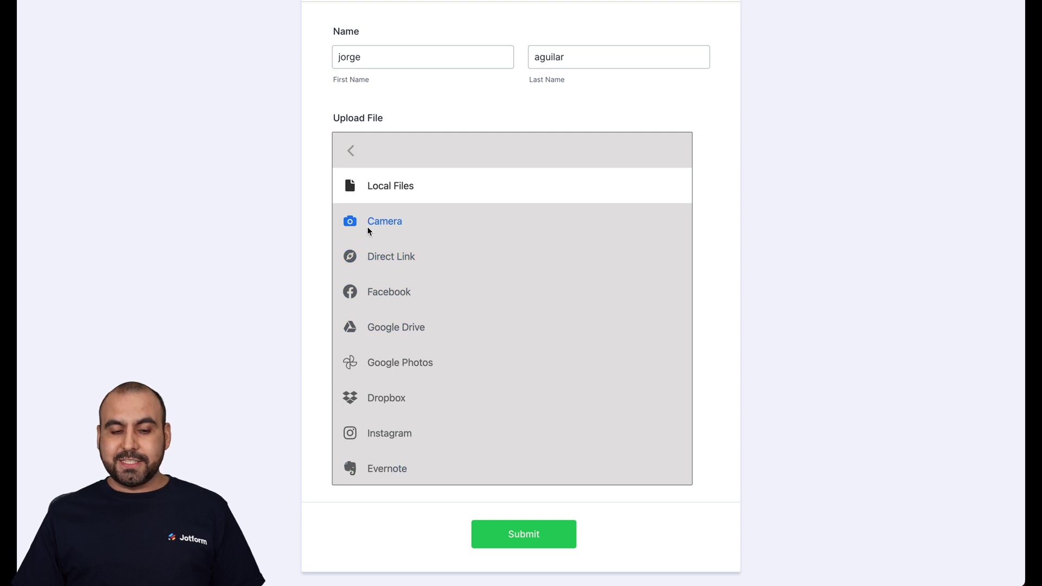
{"action": "left_click", "coordinate": [362, 158]}
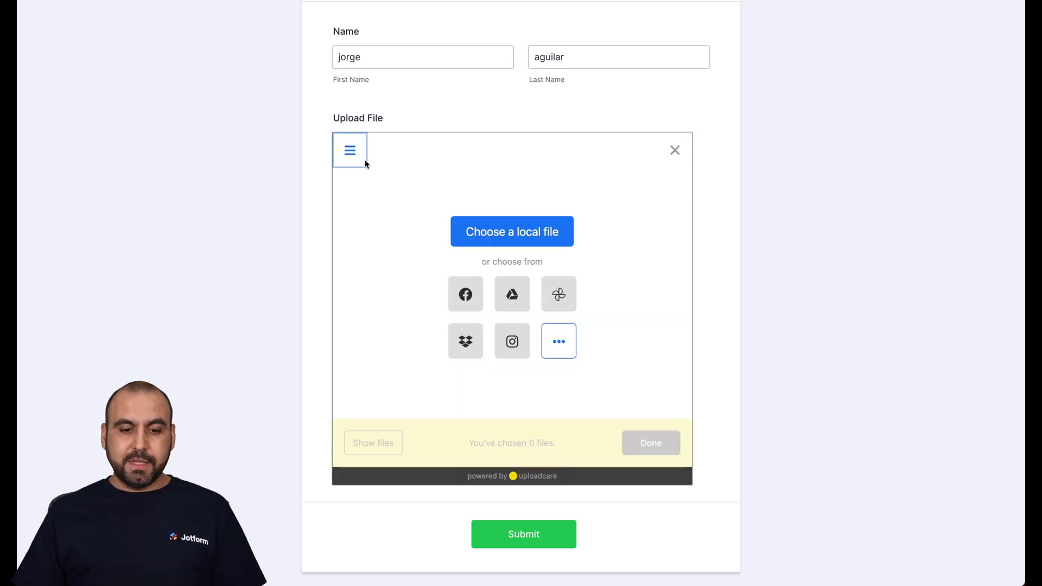
{"action": "left_click", "coordinate": [509, 232]}
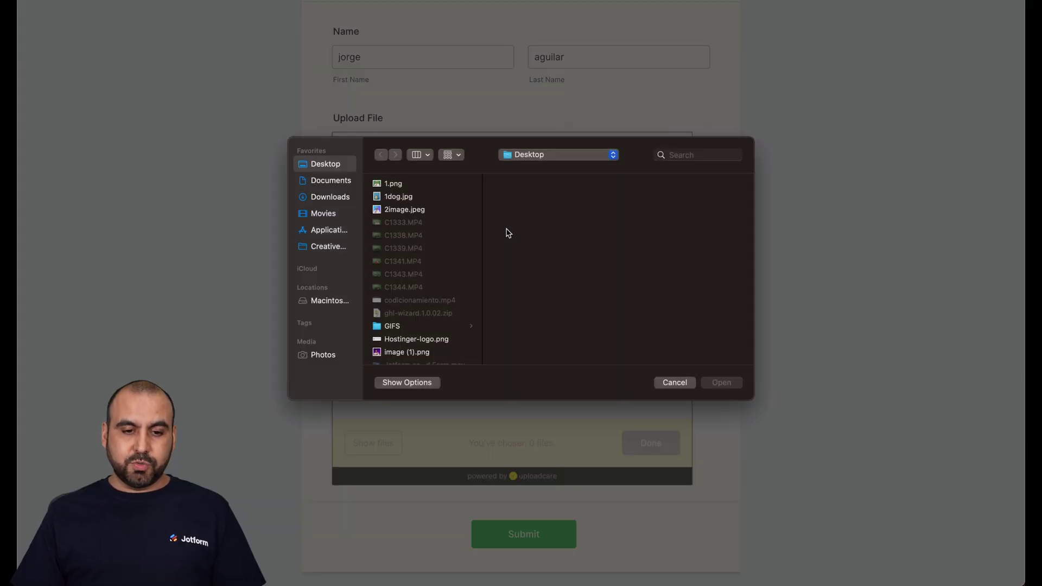
Select 2image.jpeg and open it in the uploader's image editor.
{"action": "left_click", "coordinate": [404, 211]}
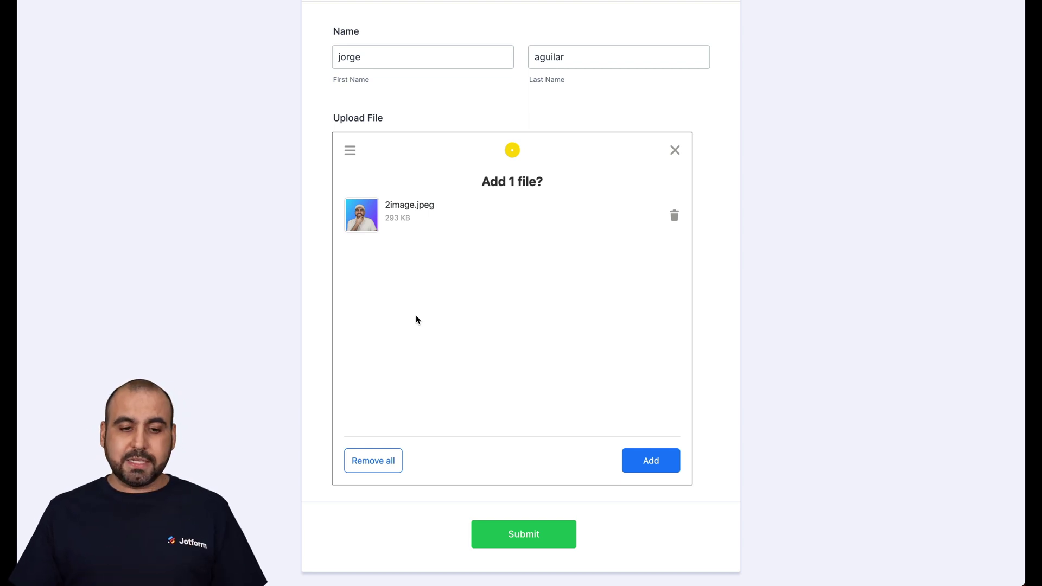
{"action": "left_click", "coordinate": [367, 223]}
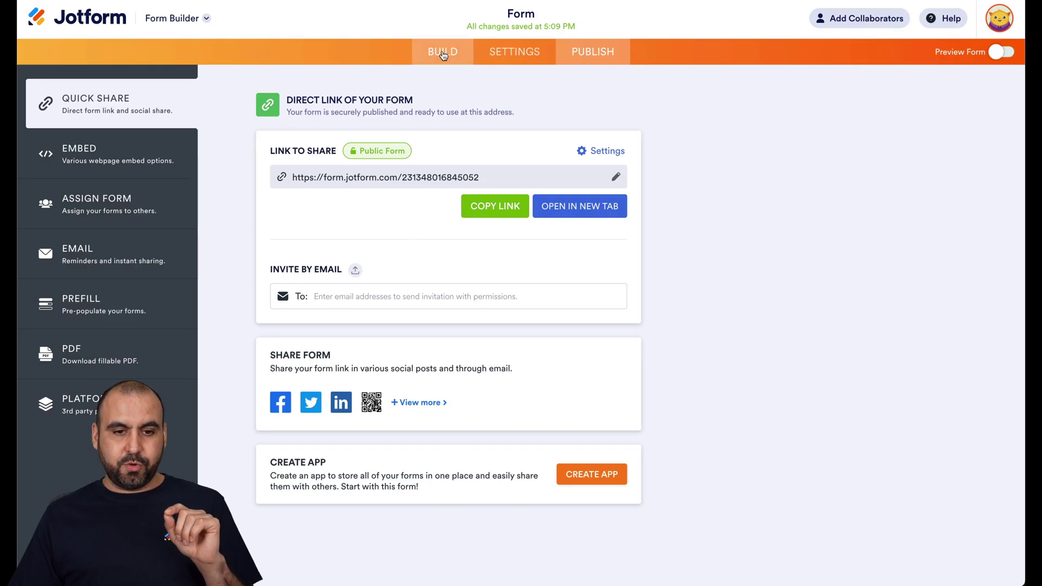
Review the File Uploader's Effects settings in the builder, then start cropping the photo.
{"action": "left_click", "coordinate": [442, 53]}
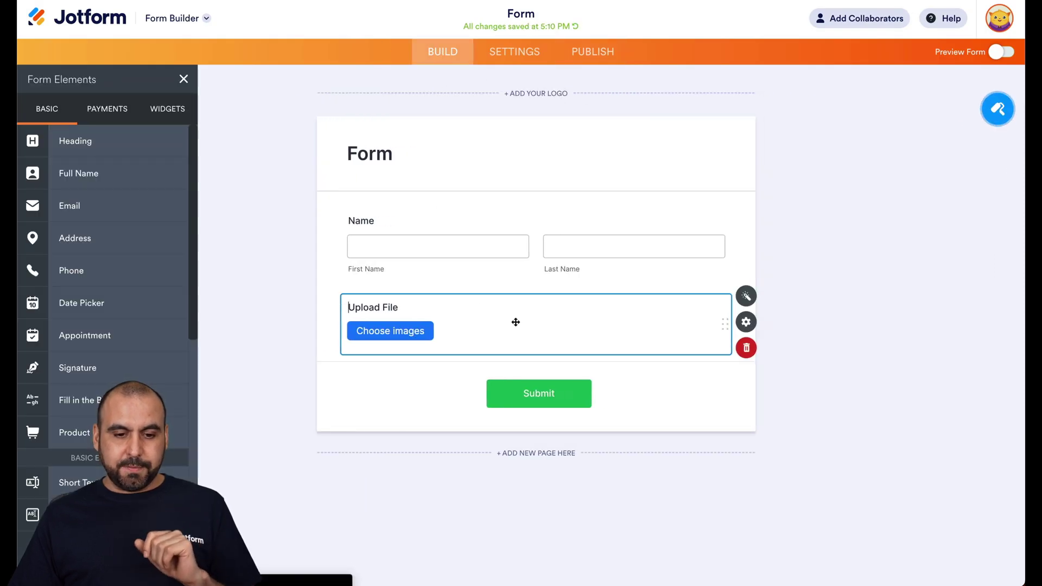
{"action": "left_click", "coordinate": [731, 297]}
{"action": "scroll", "coordinate": [811, 355], "scroll_direction": "down", "scroll_amount": 10}
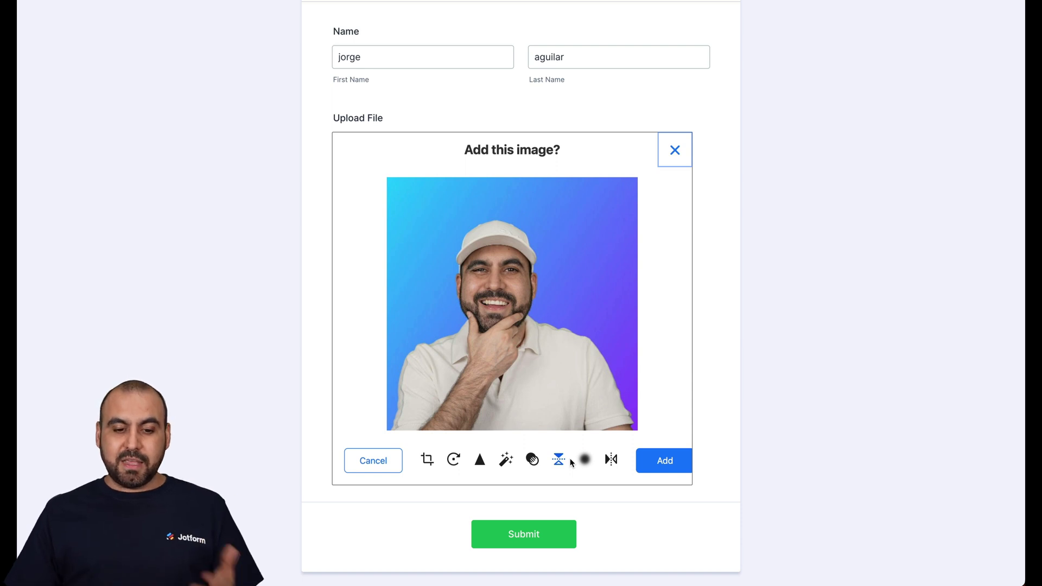
{"action": "left_click", "coordinate": [427, 459]}
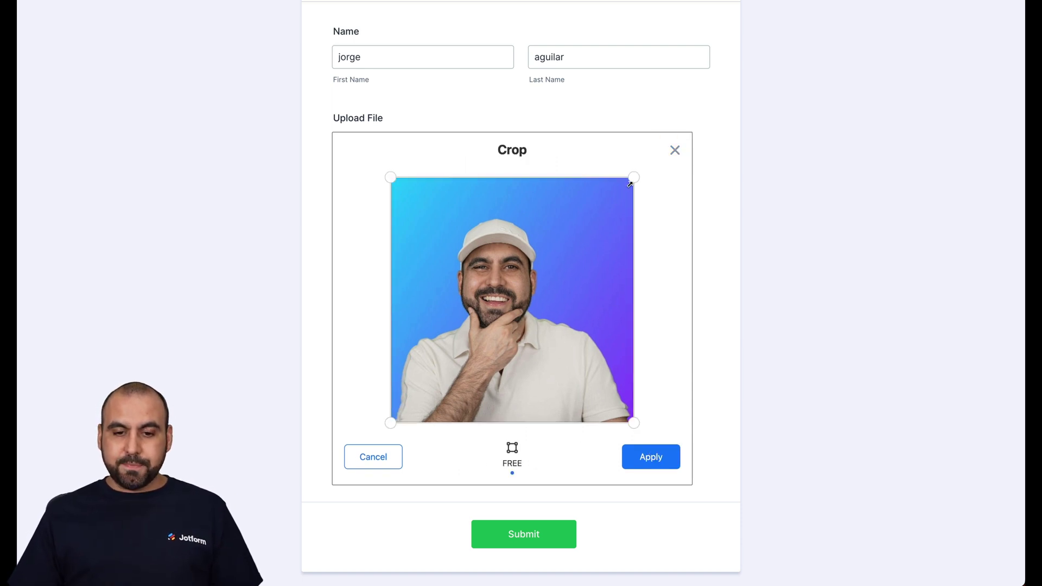
Crop the top strip off the photo and rotate it a full turn back upright.
{"action": "left_click_drag", "start_coordinate": [629, 184], "coordinate": [651, 210]}
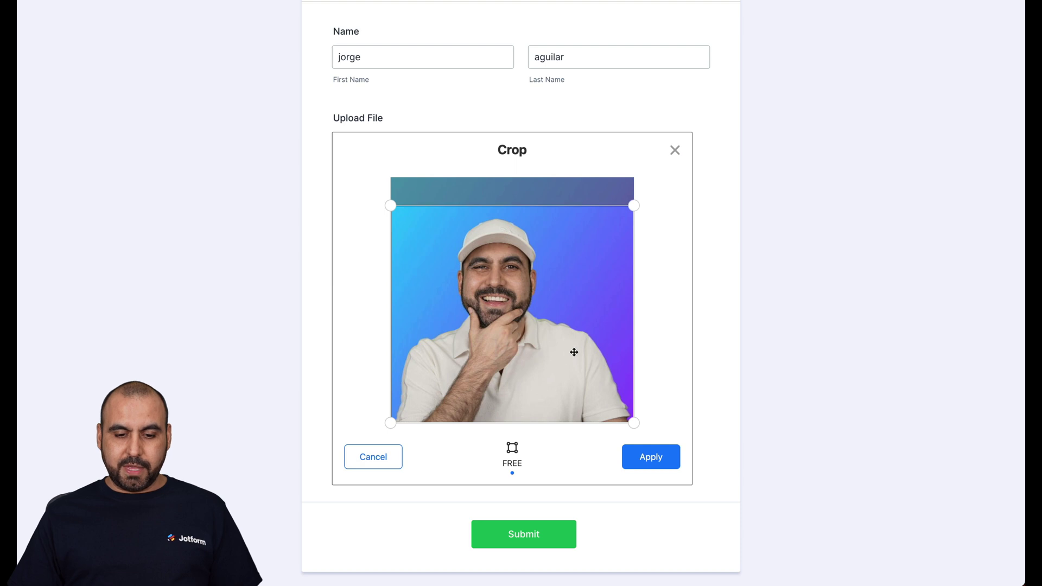
{"action": "left_click", "coordinate": [629, 454]}
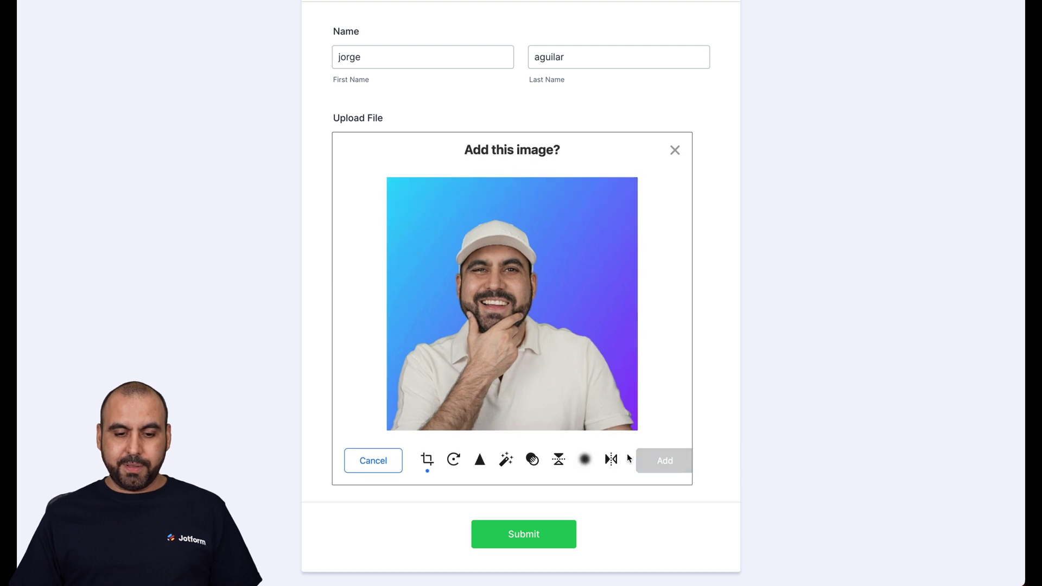
{"action": "left_click", "coordinate": [451, 459]}
{"action": "left_click", "coordinate": [451, 458]}
{"action": "left_click", "coordinate": [450, 458]}
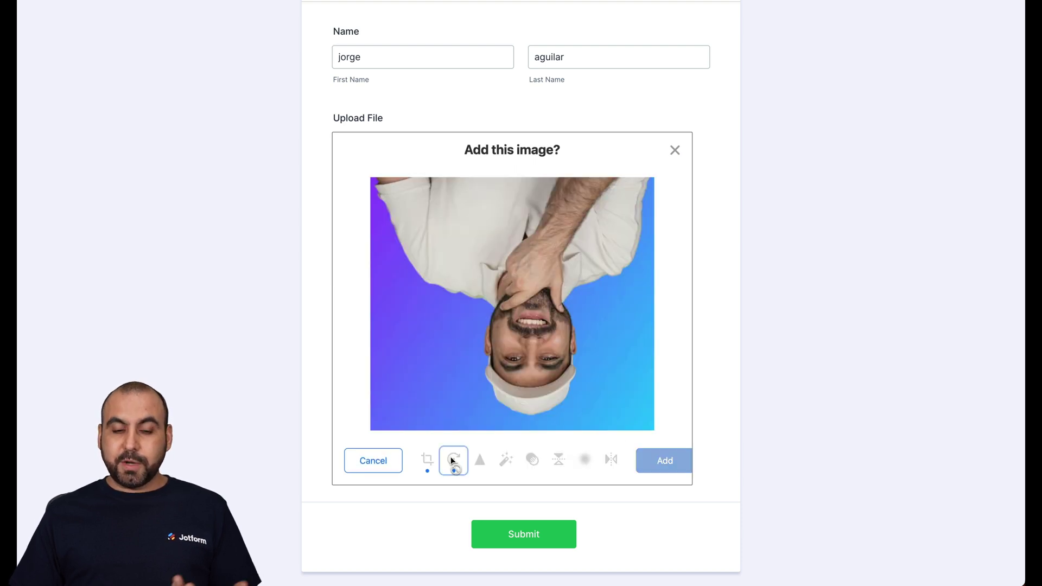
{"action": "left_click", "coordinate": [450, 458]}
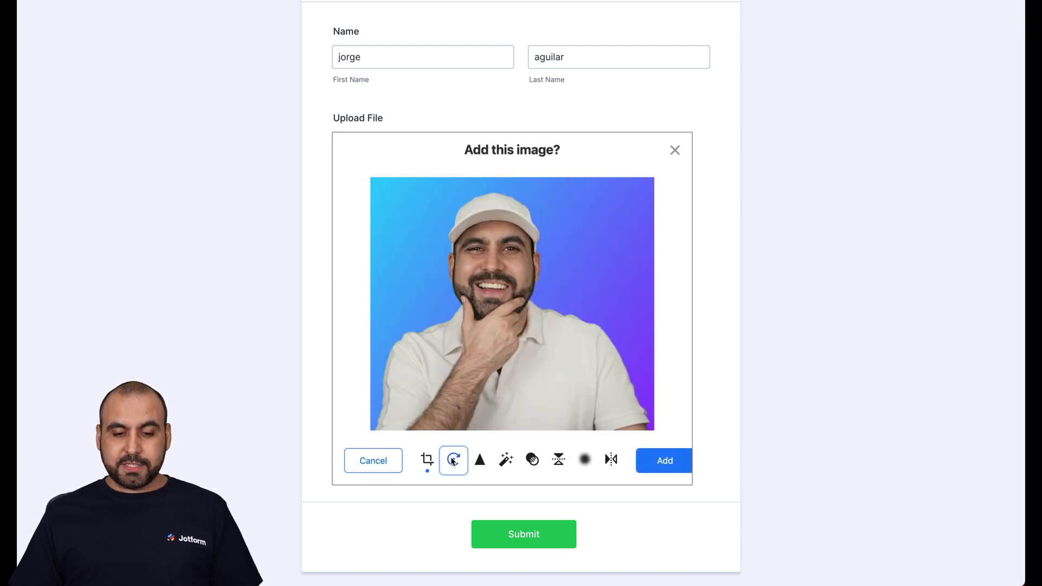
Lower the Enhance strength, attach the edited photo, and submit the test entry.
{"action": "left_click", "coordinate": [495, 464]}
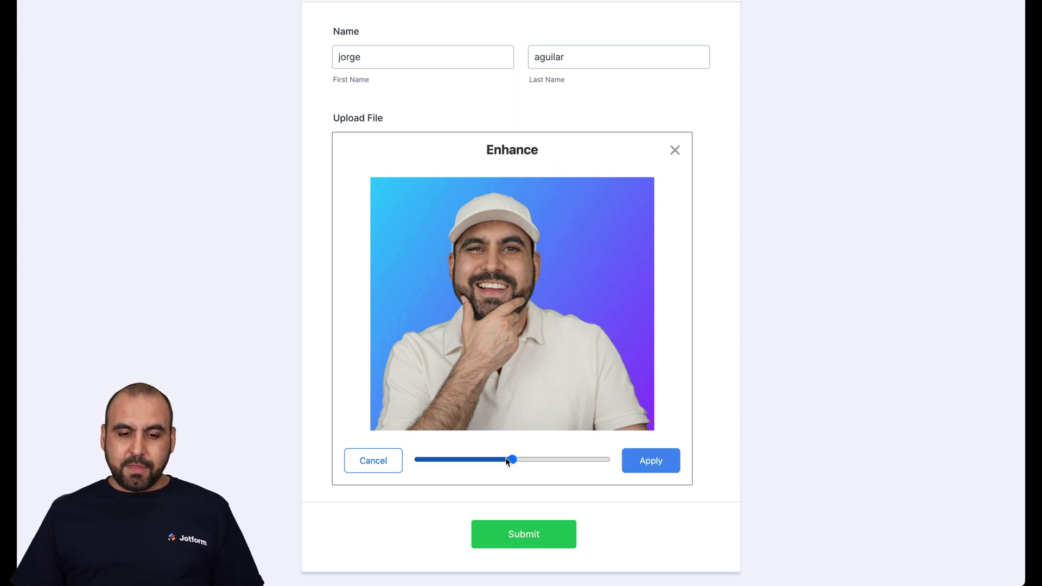
{"action": "left_click_drag", "start_coordinate": [497, 463], "coordinate": [449, 459]}
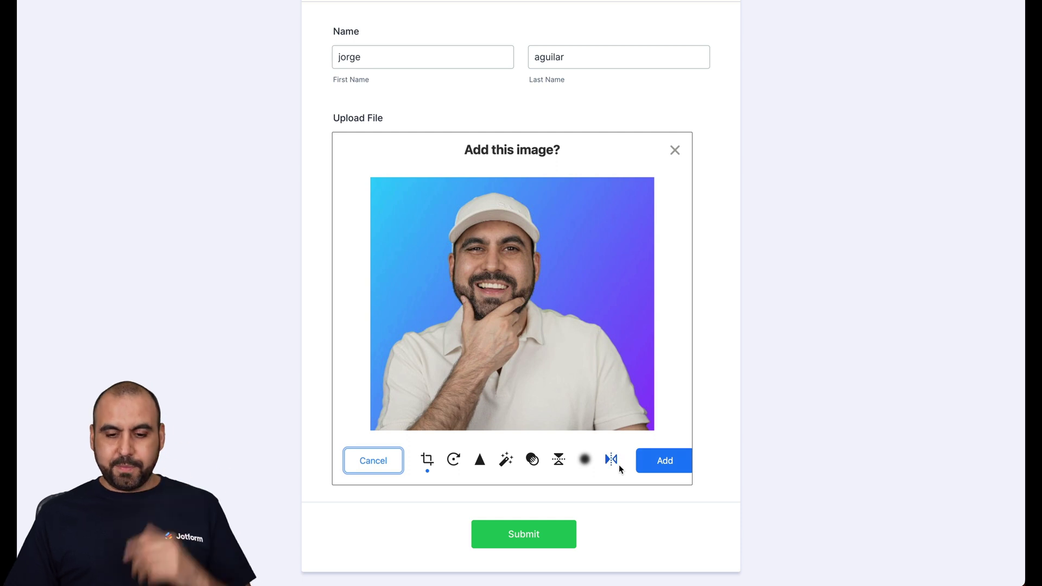
{"action": "left_click", "coordinate": [650, 465]}
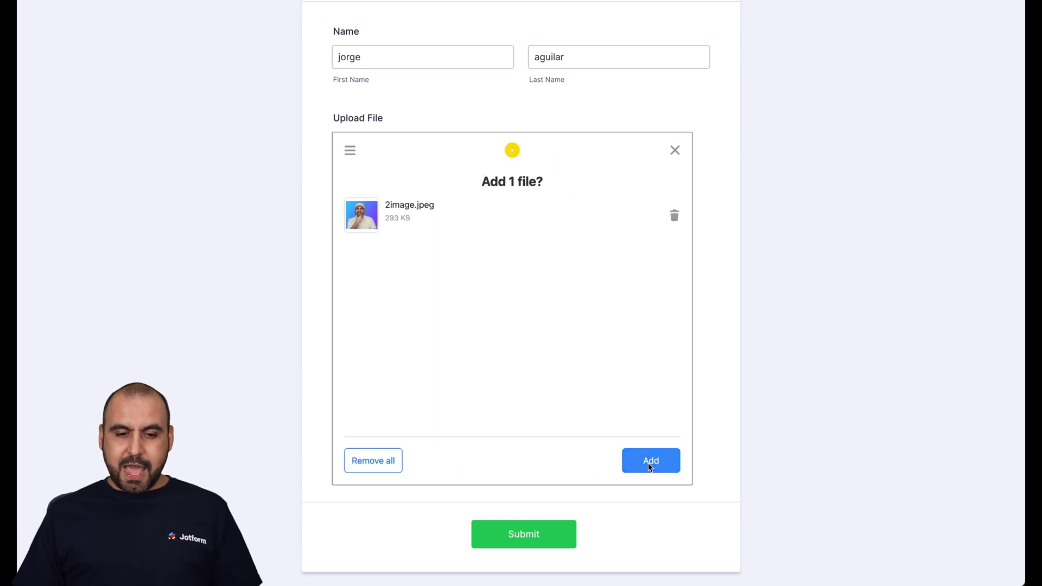
{"action": "left_click", "coordinate": [651, 459]}
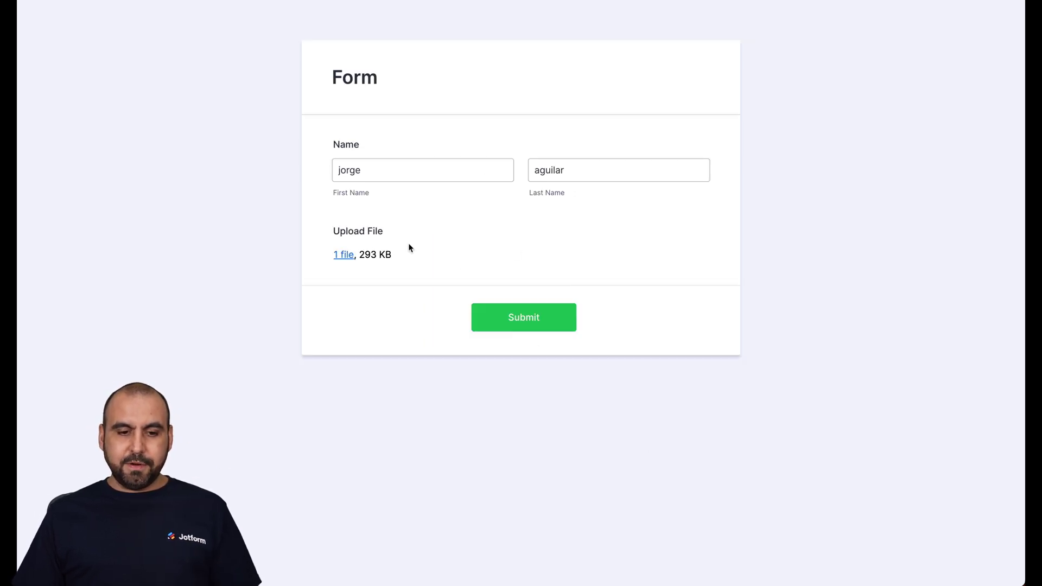
{"action": "left_click", "coordinate": [510, 326]}
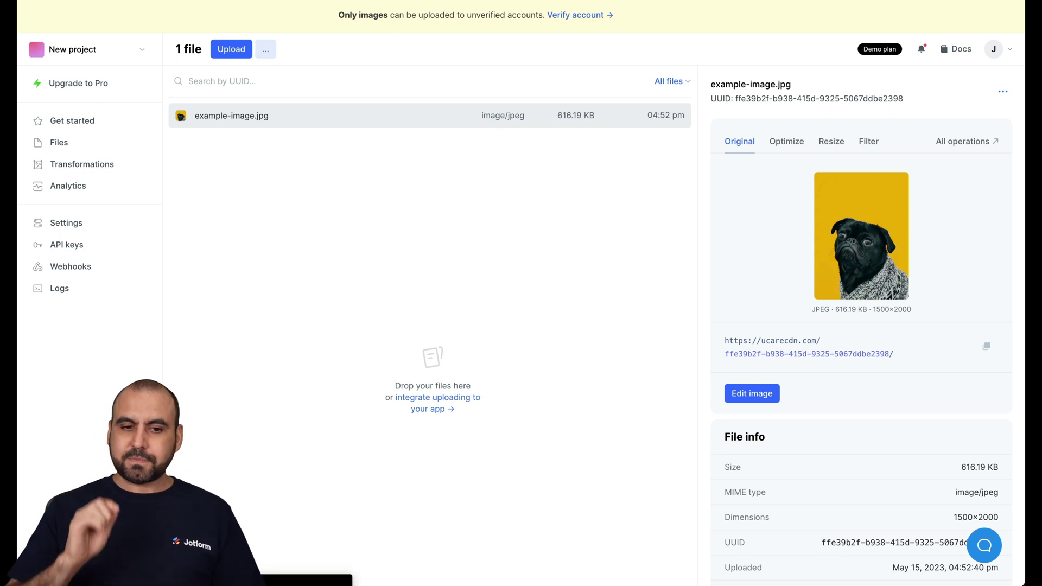
Reload Uploadcare Files, select 2image.jpeg (293.15 KB), dismiss the survey popup, and open Edit image.
{"action": "key", "text": "ctrl+r"}
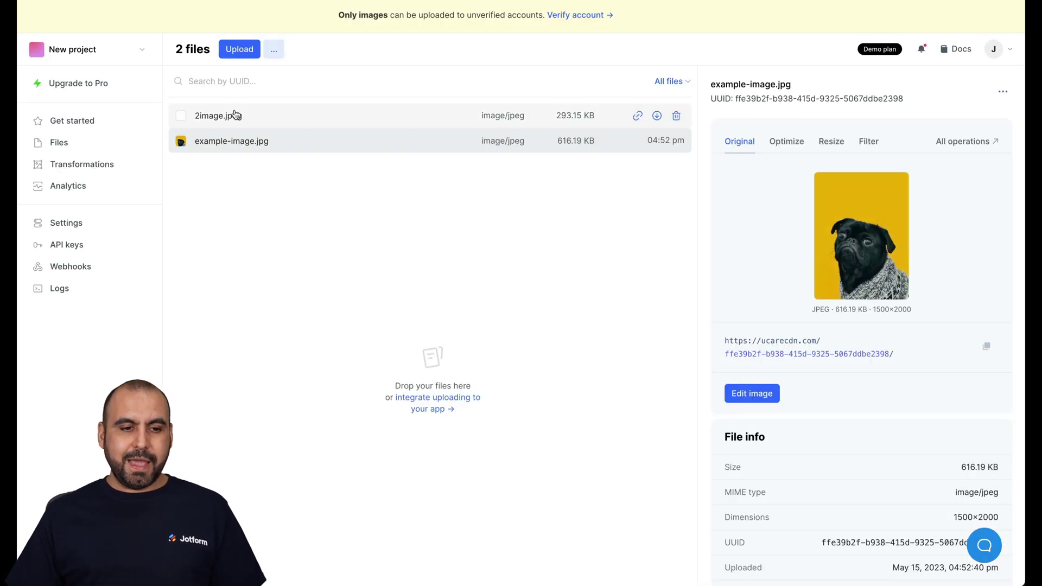
{"action": "left_click", "coordinate": [290, 116]}
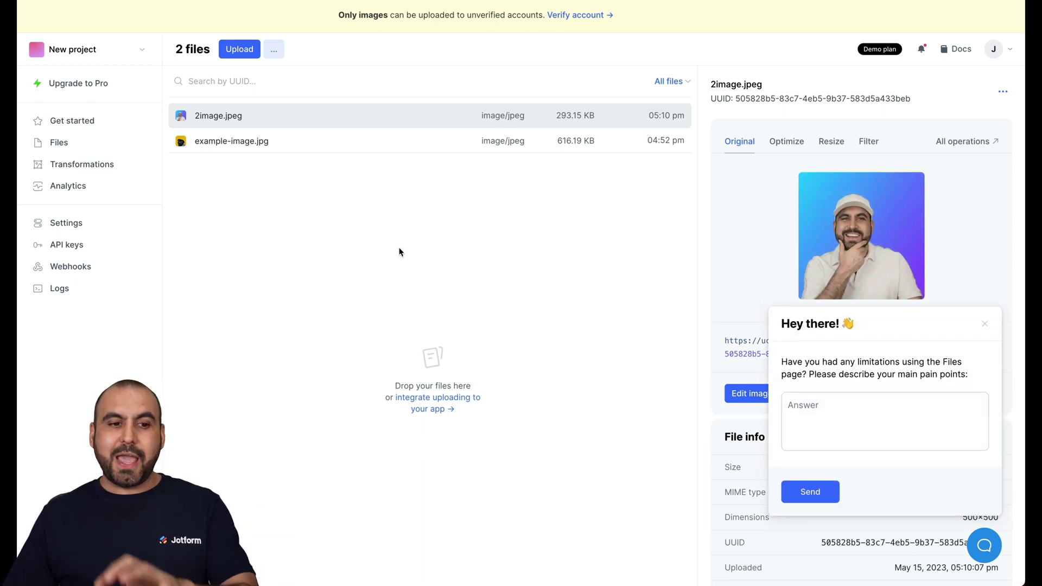
{"action": "left_click", "coordinate": [985, 324]}
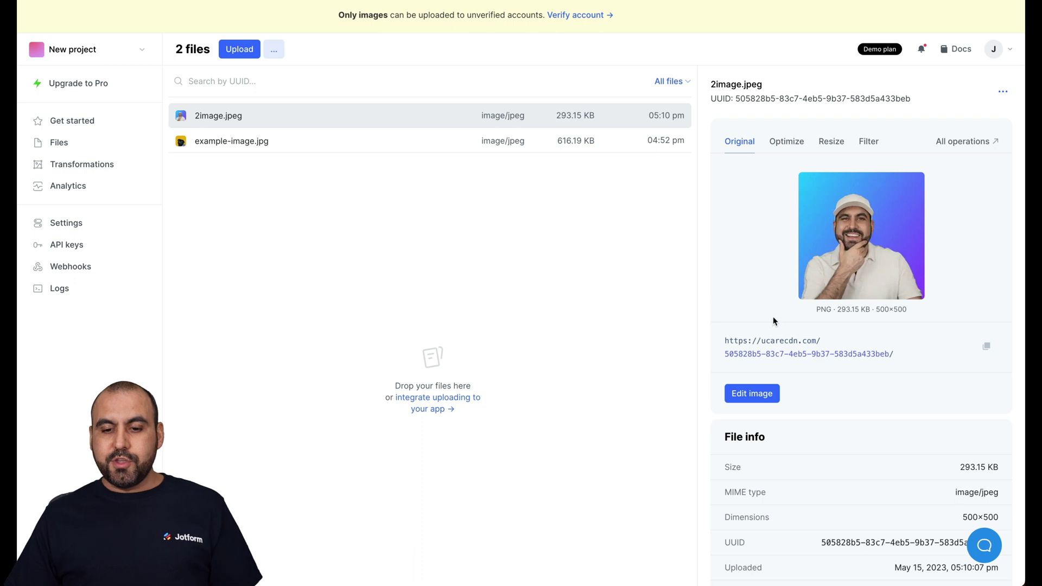
{"action": "left_click", "coordinate": [758, 394]}
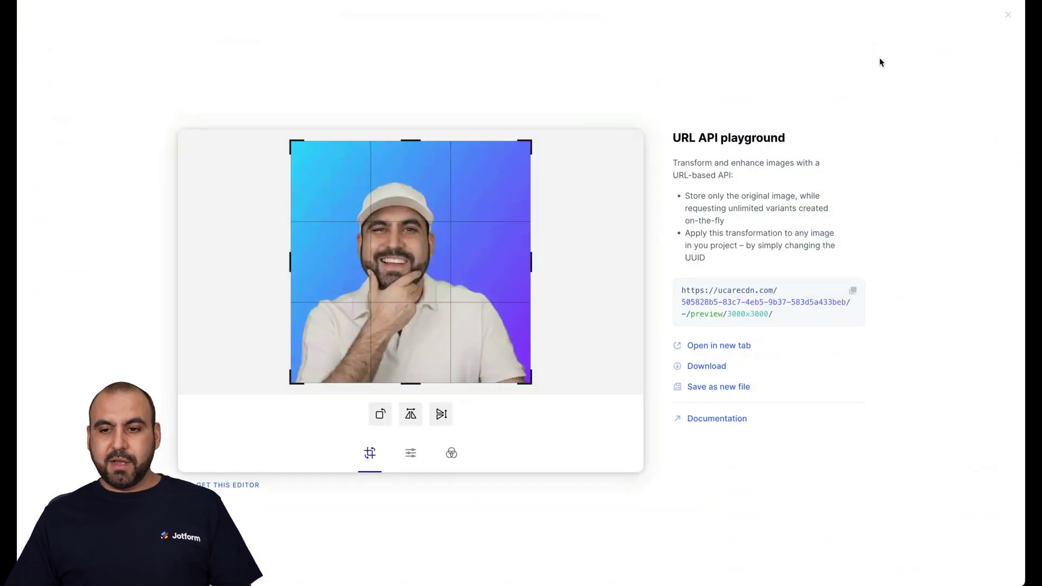
Close the editor, preview 2image.jpeg's Optimize, Resize and Filter versions, then return to Original.
{"action": "left_click", "coordinate": [1007, 15]}
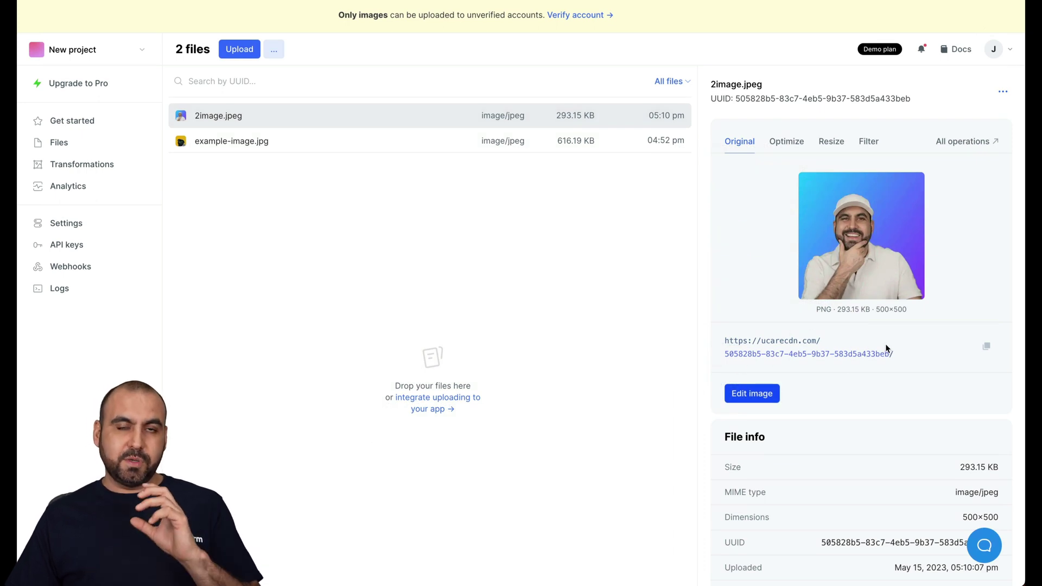
{"action": "left_click", "coordinate": [782, 142]}
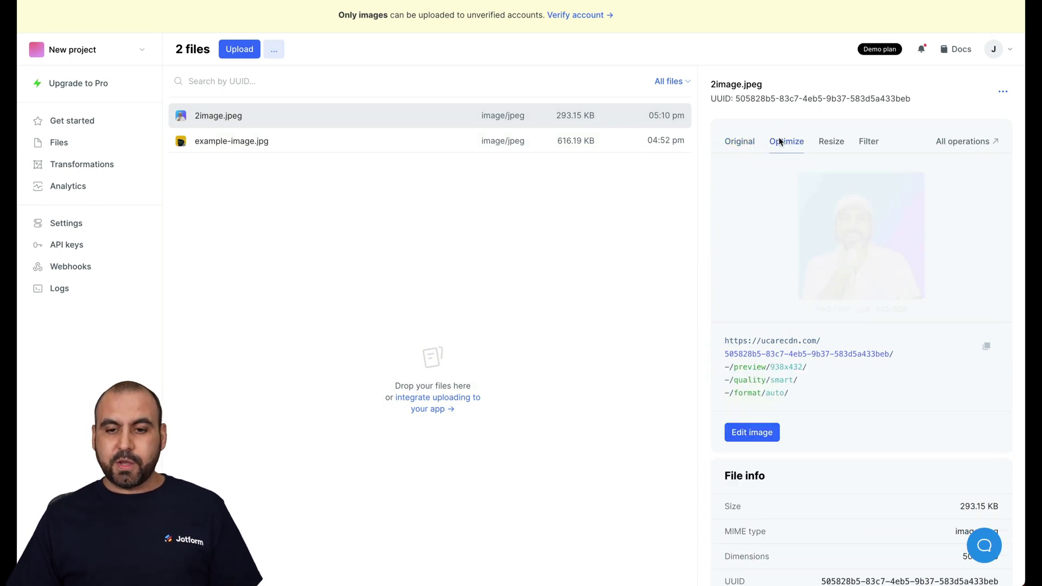
{"action": "left_click", "coordinate": [822, 143]}
{"action": "left_click", "coordinate": [867, 143]}
{"action": "left_click", "coordinate": [739, 143]}
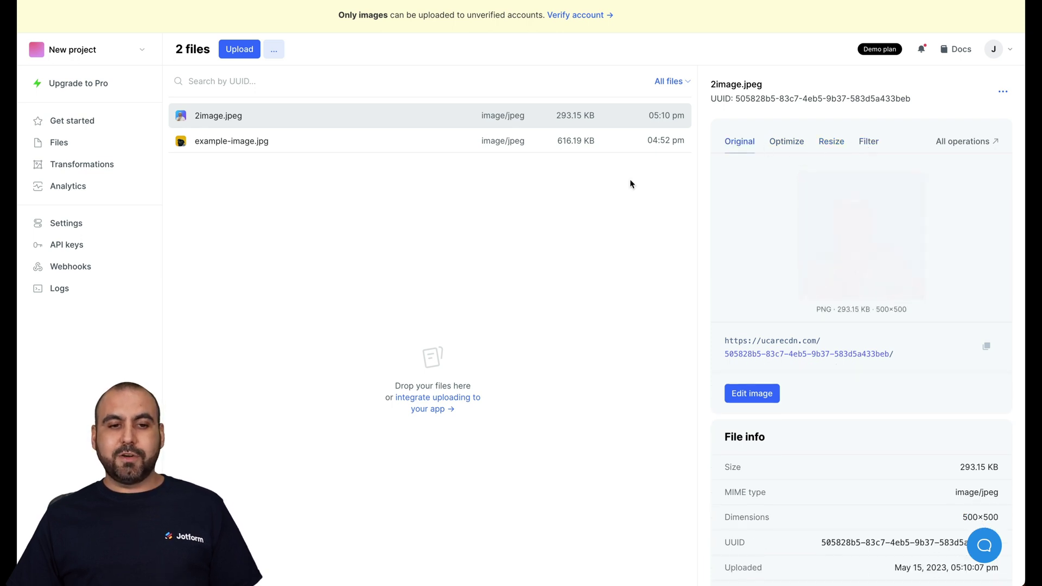